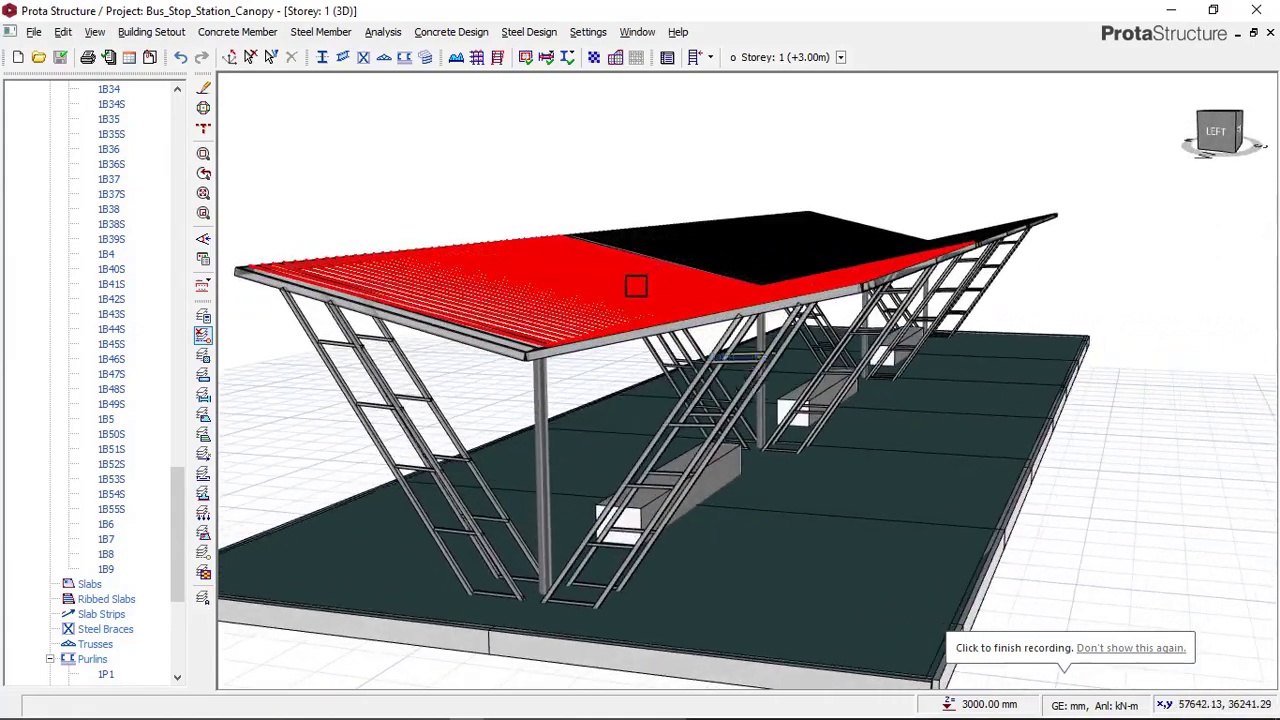
Examine the finished 3D bus stop canopy model from its end and front sides.
{"action": "mouse_move", "coordinate": [710, 292]}
{"action": "middle_mouse_down"}
{"action": "mouse_move", "coordinate": [680, 286]}
{"action": "mouse_move", "coordinate": [686, 300]}
{"action": "mouse_move", "coordinate": [716, 298]}
{"action": "mouse_move", "coordinate": [693, 303]}
{"action": "mouse_move", "coordinate": [720, 290]}
{"action": "mouse_move", "coordinate": [706, 214]}
{"action": "mouse_move", "coordinate": [832, 338]}
{"action": "mouse_move", "coordinate": [740, 295]}
{"action": "mouse_move", "coordinate": [786, 298]}
{"action": "middle_mouse_up"}
{"action": "middle_click_drag", "start_coordinate": [611, 311], "coordinate": [660, 299]}
{"action": "scroll", "coordinate": [808, 323], "scroll_direction": "up", "scroll_amount": 4}
{"action": "scroll", "coordinate": [737, 307], "scroll_direction": "down", "scroll_amount": 3}
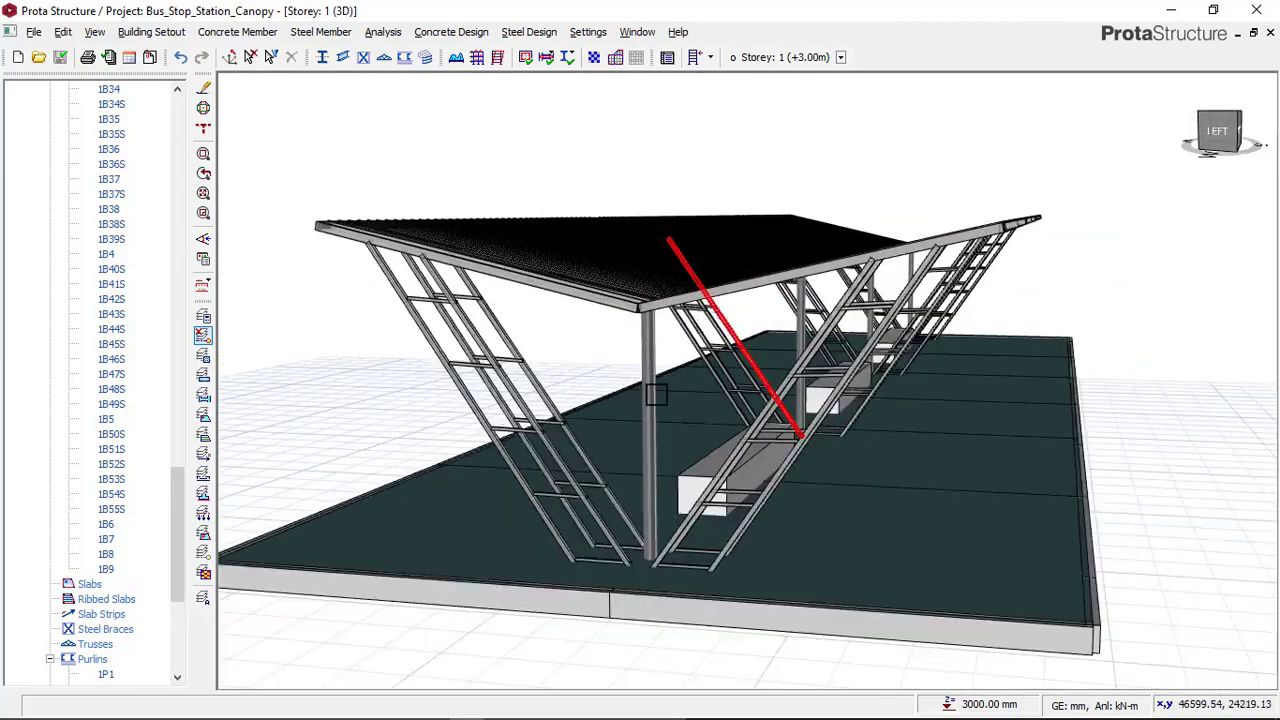
{"action": "mouse_move", "coordinate": [656, 370]}
{"action": "middle_mouse_down"}
{"action": "mouse_move", "coordinate": [743, 380]}
{"action": "mouse_move", "coordinate": [620, 350]}
{"action": "mouse_move", "coordinate": [594, 371]}
{"action": "mouse_move", "coordinate": [567, 370]}
{"action": "mouse_move", "coordinate": [613, 360]}
{"action": "mouse_move", "coordinate": [613, 381]}
{"action": "middle_mouse_up"}
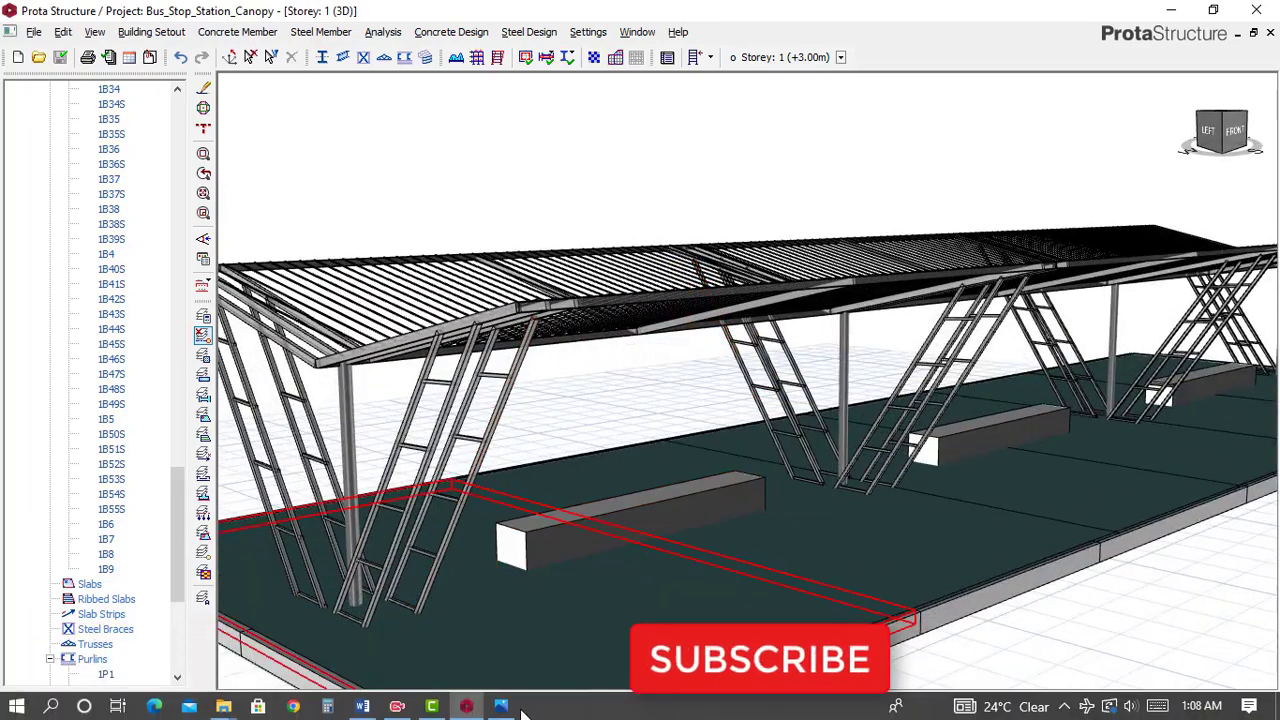
Switch to Photos and inspect the bus stop reference picture 85dush1j-900.jpg up close, then return to ProtaStructure.
{"action": "left_click", "coordinate": [503, 707]}
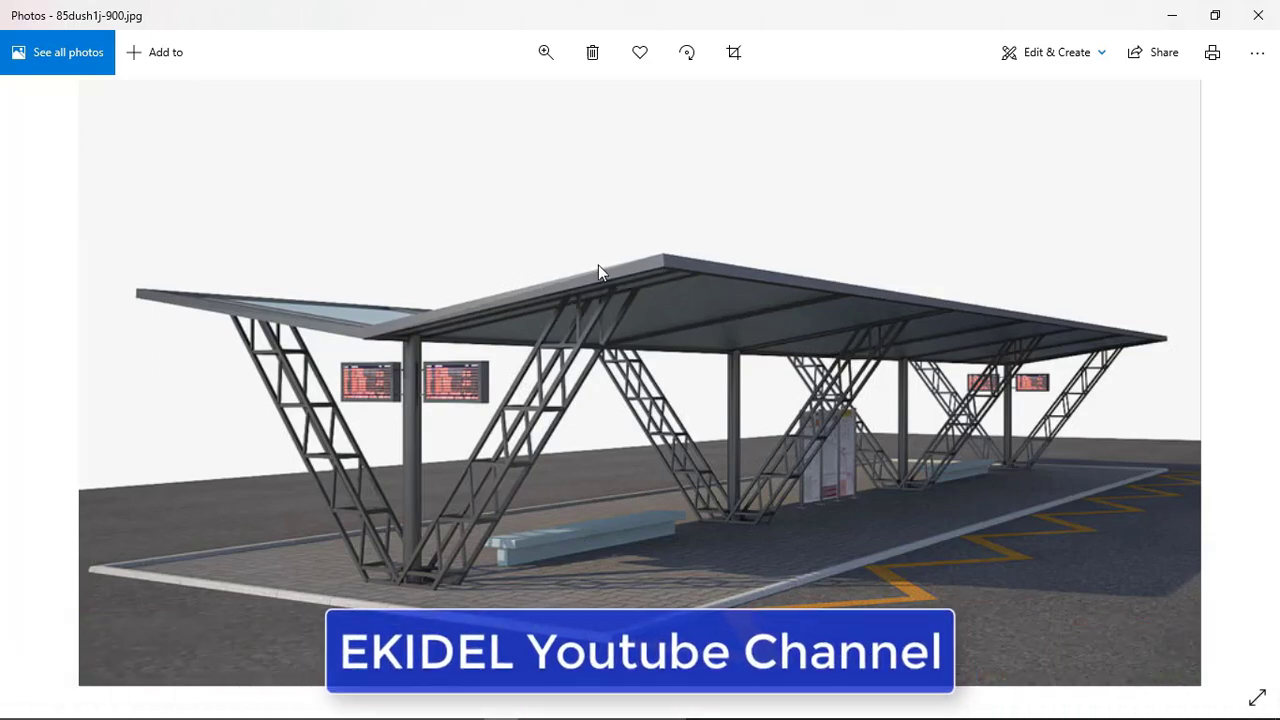
{"action": "scroll", "coordinate": [511, 278], "scroll_direction": "up", "scroll_amount": 2}
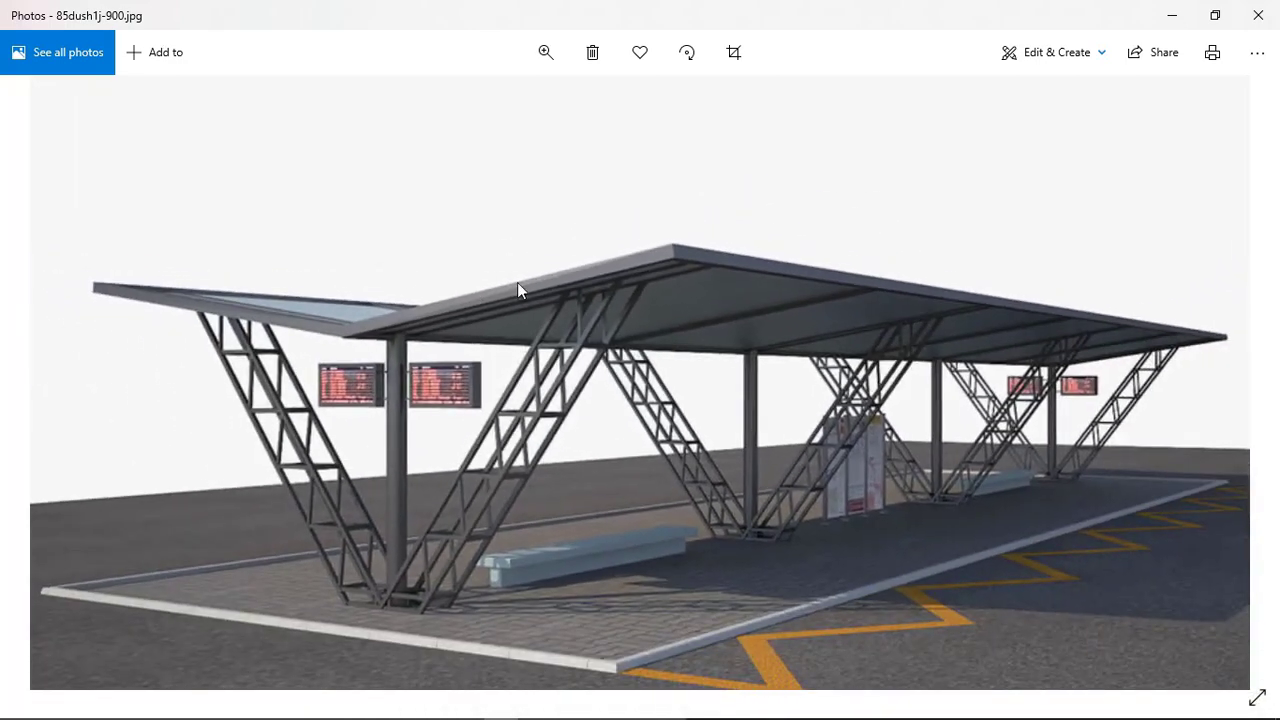
{"action": "left_click", "coordinate": [1173, 18]}
Examine the canopy's V-shaped roof and the ladder-type inclined supports beside the end column.
{"action": "middle_click_drag", "start_coordinate": [625, 368], "coordinate": [726, 335]}
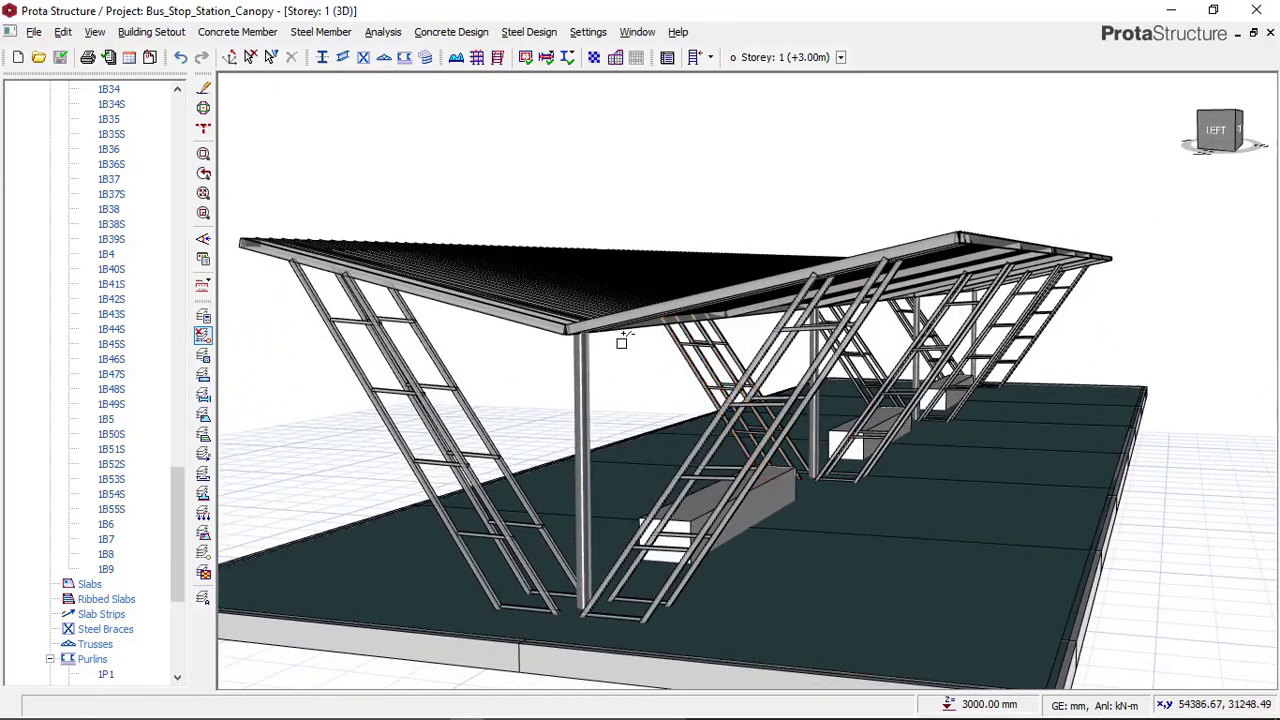
{"action": "mouse_move", "coordinate": [688, 368]}
{"action": "middle_mouse_down"}
{"action": "mouse_move", "coordinate": [646, 354]}
{"action": "mouse_move", "coordinate": [569, 366]}
{"action": "mouse_move", "coordinate": [737, 357]}
{"action": "mouse_move", "coordinate": [768, 327]}
{"action": "mouse_move", "coordinate": [672, 342]}
{"action": "middle_mouse_up"}
{"action": "scroll", "coordinate": [677, 346], "scroll_direction": "down", "scroll_amount": 5}
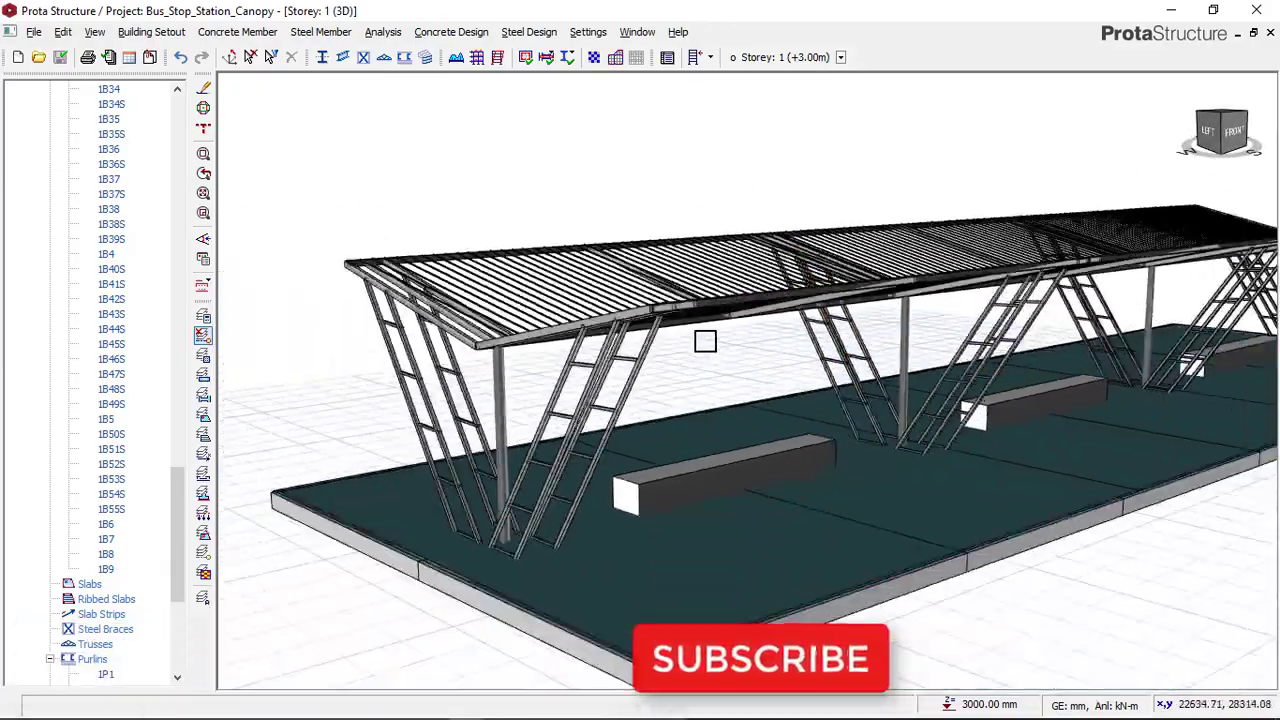
{"action": "scroll", "coordinate": [940, 404], "scroll_direction": "up", "scroll_amount": 5}
{"action": "middle_click_drag", "start_coordinate": [940, 404], "coordinate": [849, 390]}
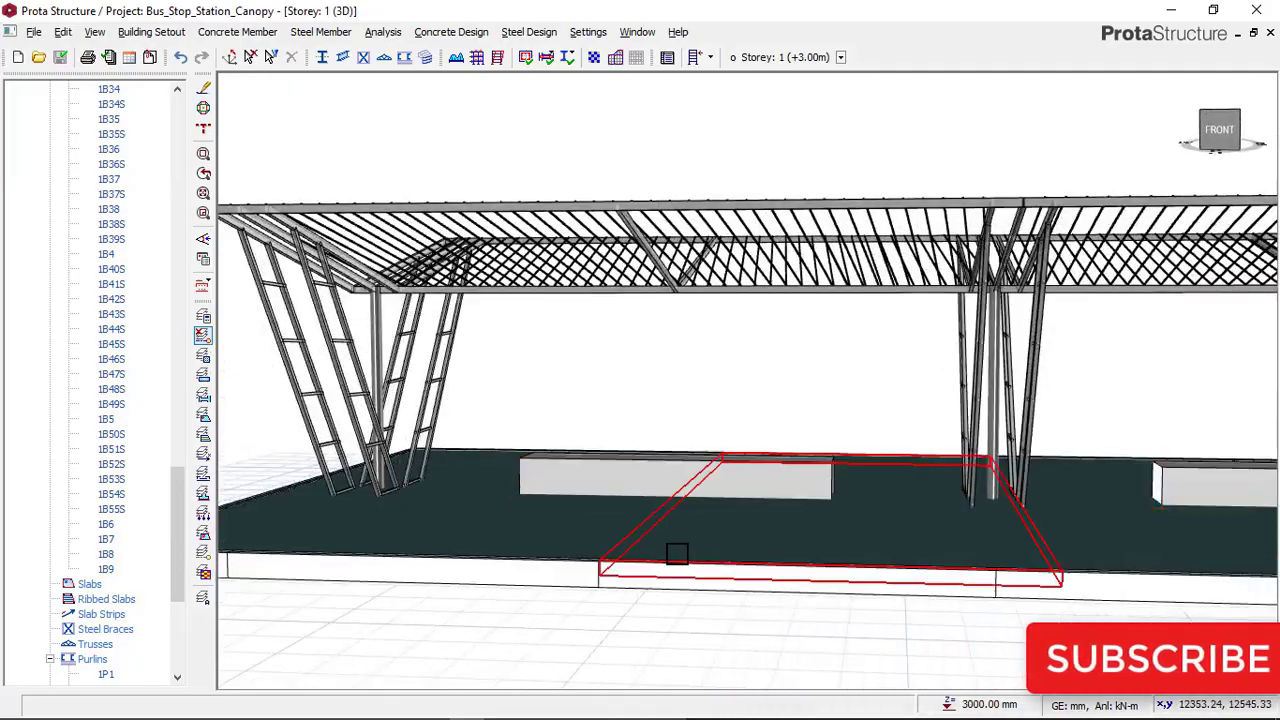
{"action": "middle_click_drag", "start_coordinate": [677, 553], "coordinate": [760, 557]}
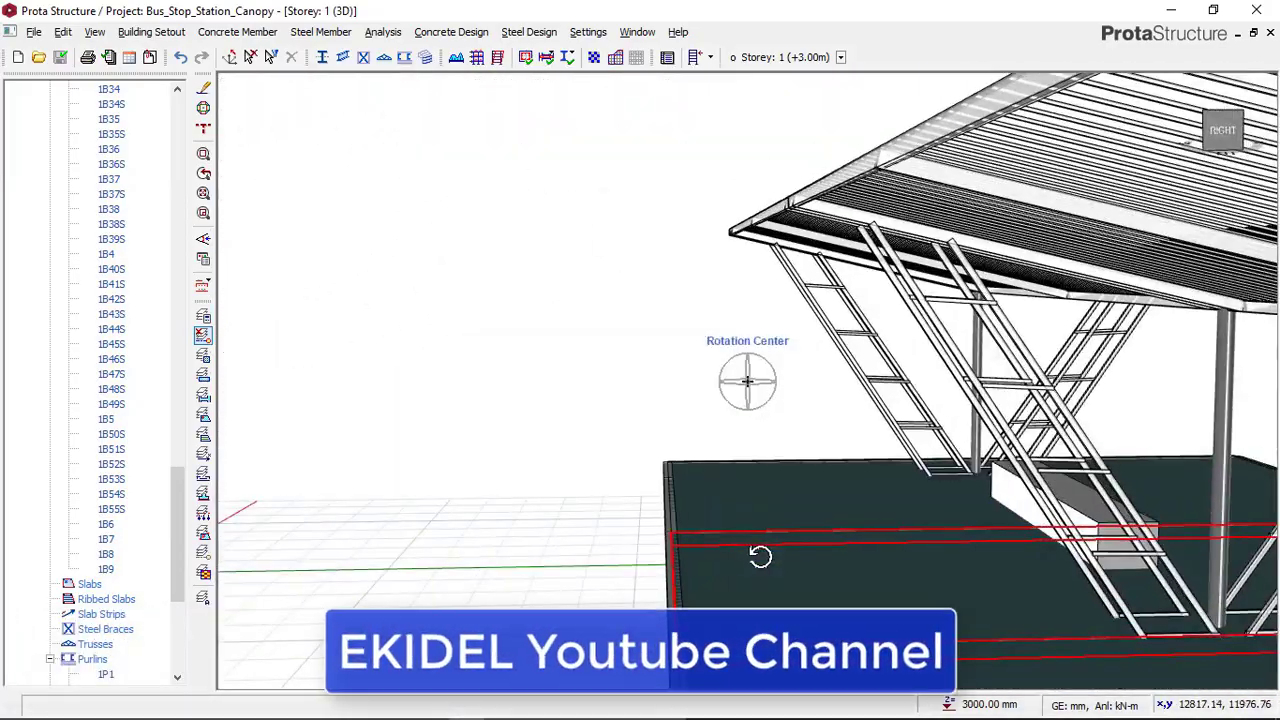
{"action": "scroll", "coordinate": [797, 280], "scroll_direction": "up", "scroll_amount": 3}
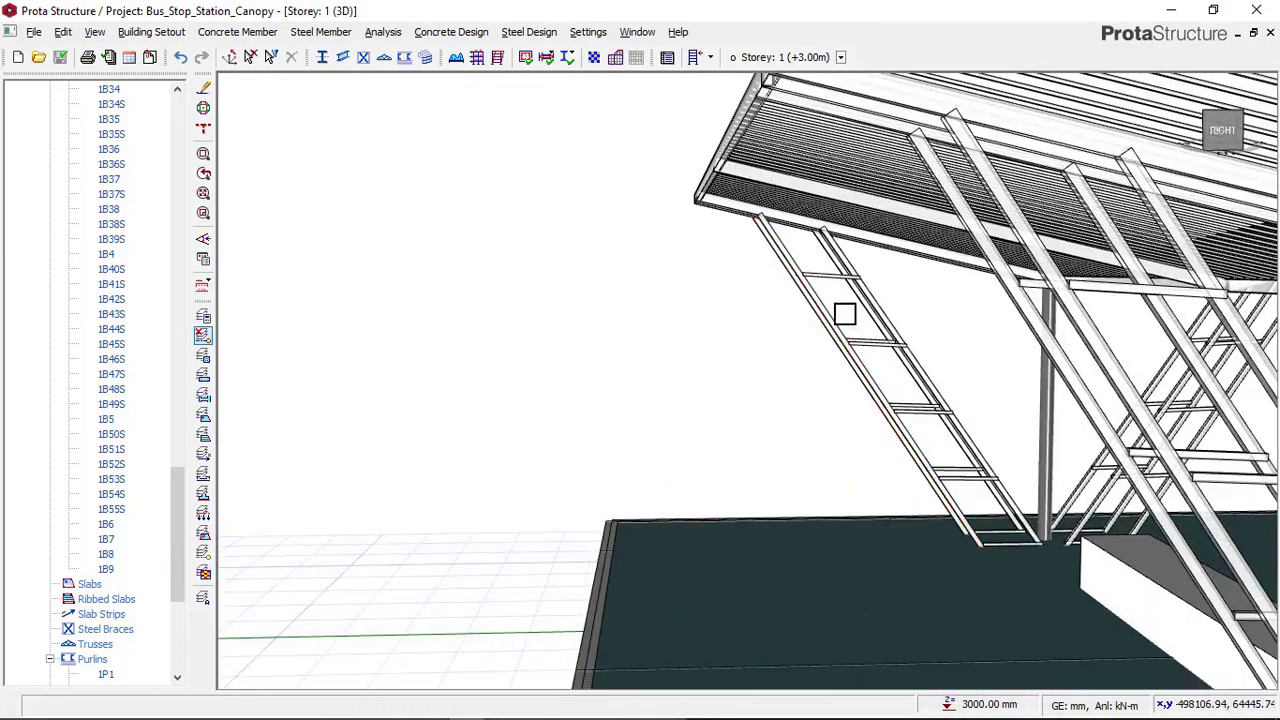
{"action": "scroll", "coordinate": [953, 446], "scroll_direction": "up", "scroll_amount": 2}
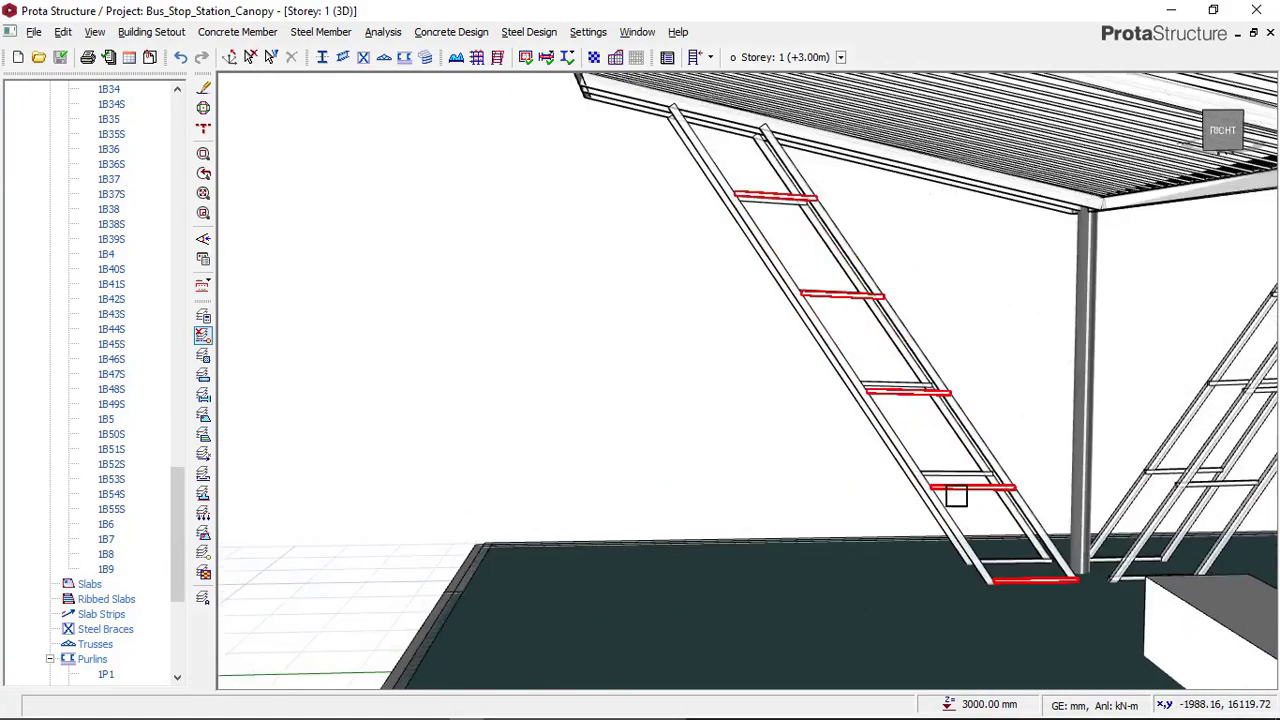
{"action": "scroll", "coordinate": [930, 486], "scroll_direction": "down", "scroll_amount": 2}
{"action": "middle_click_drag", "start_coordinate": [894, 480], "coordinate": [983, 491]}
{"action": "scroll", "coordinate": [958, 493], "scroll_direction": "down", "scroll_amount": 3}
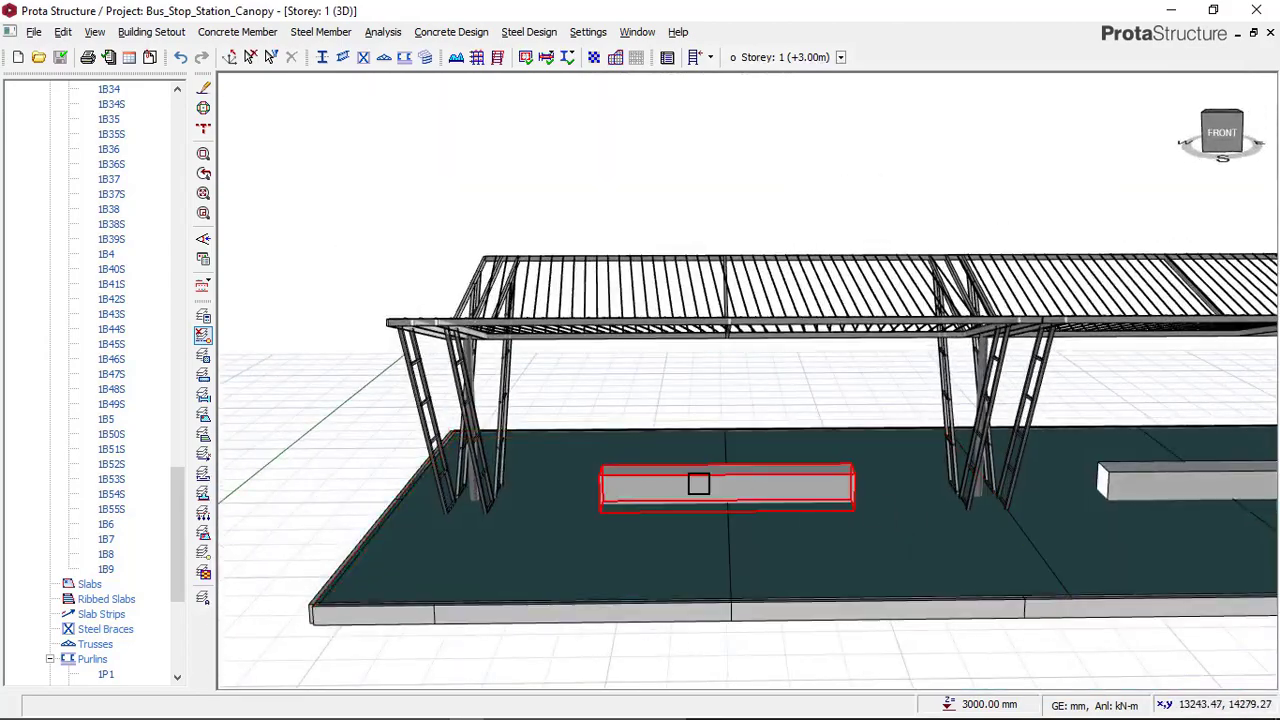
Inspect the concrete benches on the platform slab between the canopy columns.
{"action": "scroll", "coordinate": [698, 484], "scroll_direction": "up", "scroll_amount": 2}
{"action": "mouse_move", "coordinate": [683, 503]}
{"action": "middle_mouse_down"}
{"action": "mouse_move", "coordinate": [737, 491]}
{"action": "mouse_move", "coordinate": [663, 514]}
{"action": "middle_mouse_up"}
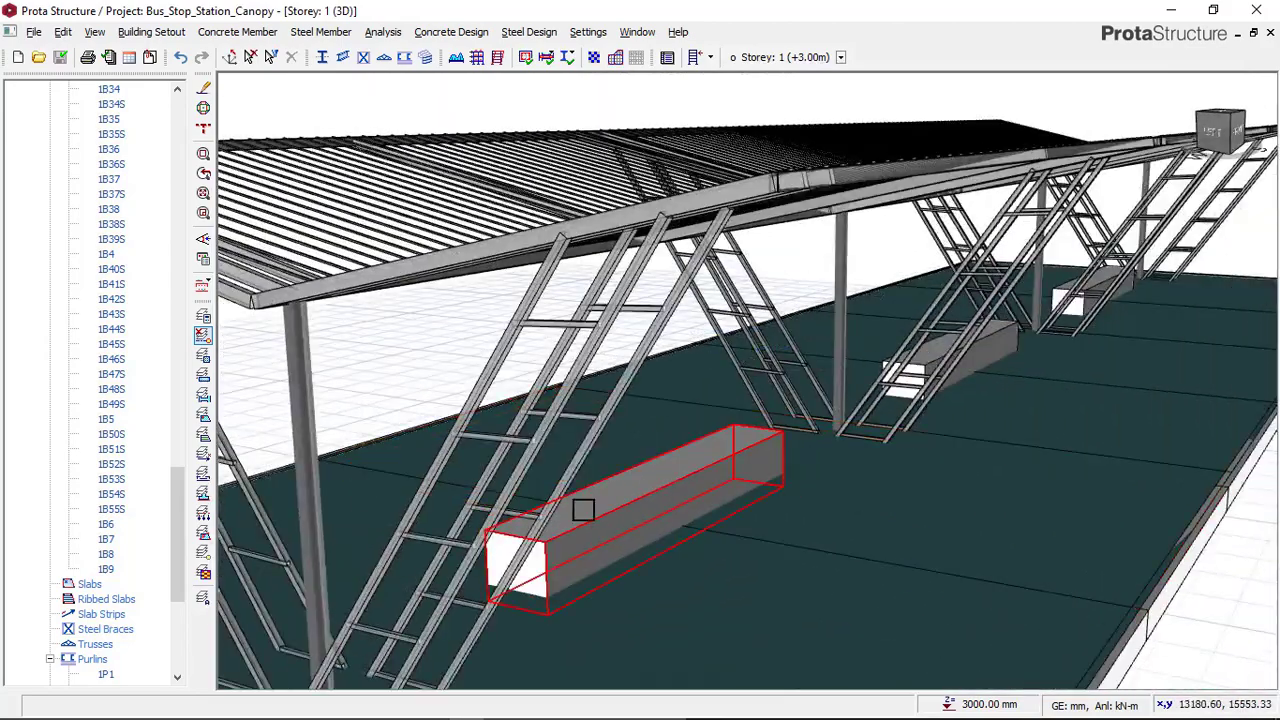
{"action": "scroll", "coordinate": [577, 486], "scroll_direction": "down", "scroll_amount": 3}
{"action": "scroll", "coordinate": [729, 380], "scroll_direction": "up", "scroll_amount": 2}
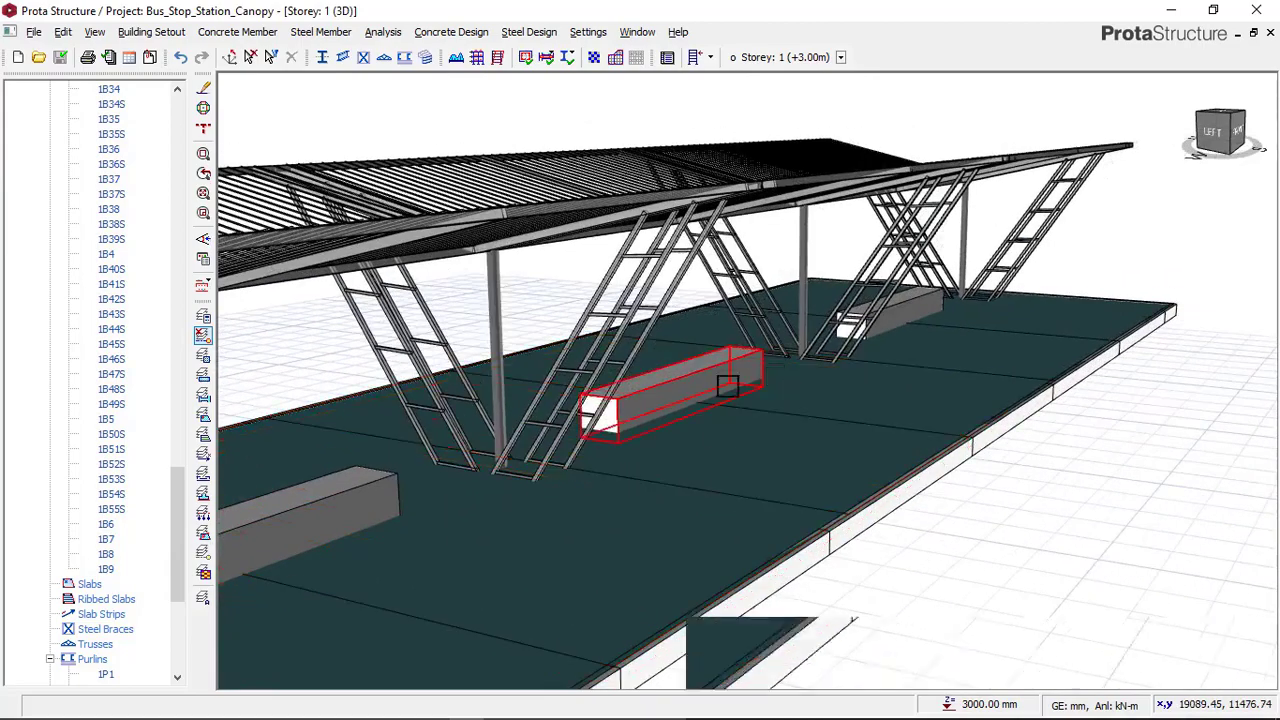
{"action": "middle_click_drag", "start_coordinate": [729, 380], "coordinate": [686, 386]}
{"action": "scroll", "coordinate": [815, 355], "scroll_direction": "down", "scroll_amount": 3}
{"action": "scroll", "coordinate": [790, 330], "scroll_direction": "up", "scroll_amount": 3}
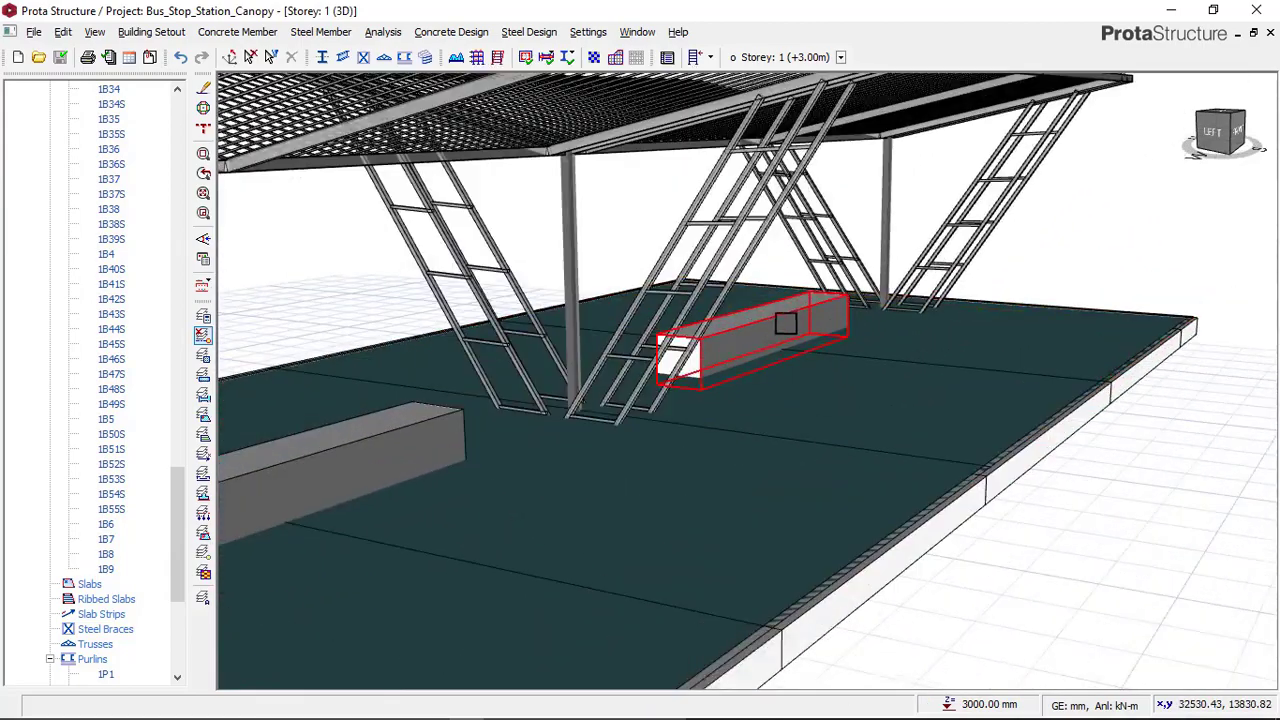
{"action": "scroll", "coordinate": [840, 334], "scroll_direction": "down", "scroll_amount": 3}
{"action": "mouse_move", "coordinate": [777, 343]}
{"action": "middle_mouse_down"}
{"action": "mouse_move", "coordinate": [571, 406]}
{"action": "mouse_move", "coordinate": [630, 424]}
{"action": "middle_mouse_up"}
{"action": "scroll", "coordinate": [843, 354], "scroll_direction": "up", "scroll_amount": 5}
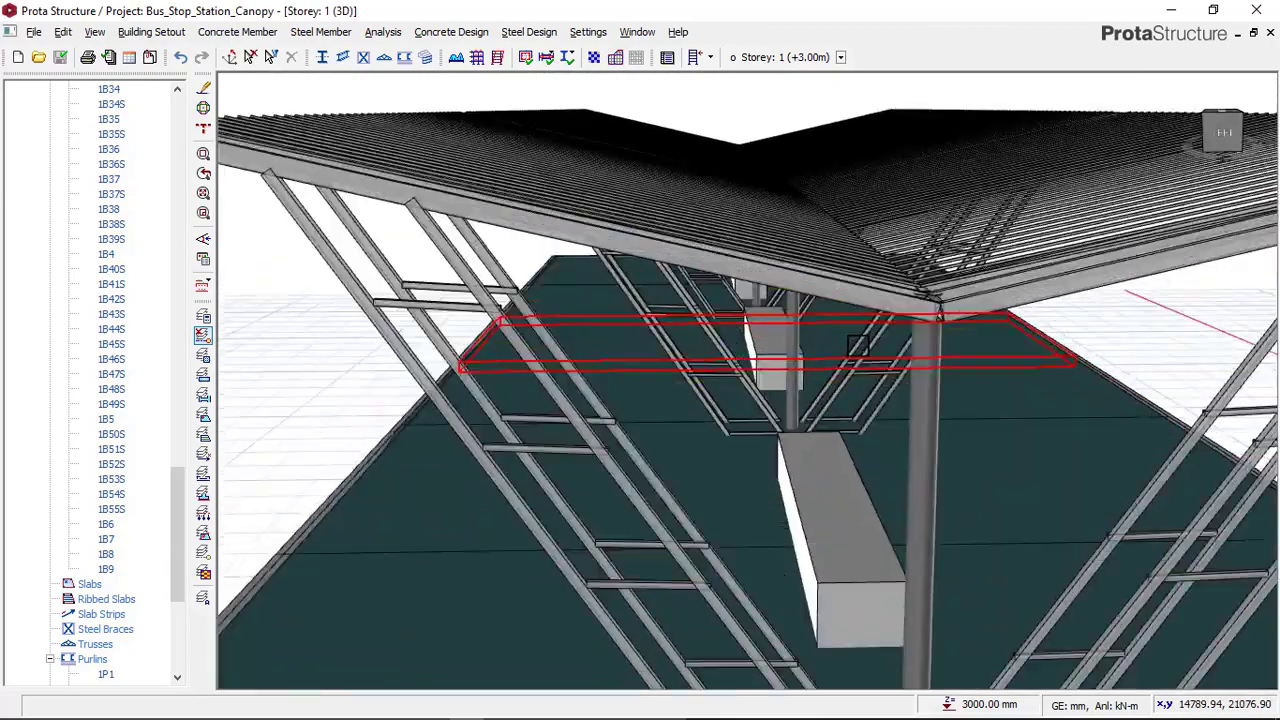
Examine the column-to-roof connection and the roof purlins and beams along the canopy.
{"action": "middle_click_drag", "start_coordinate": [888, 337], "coordinate": [834, 323]}
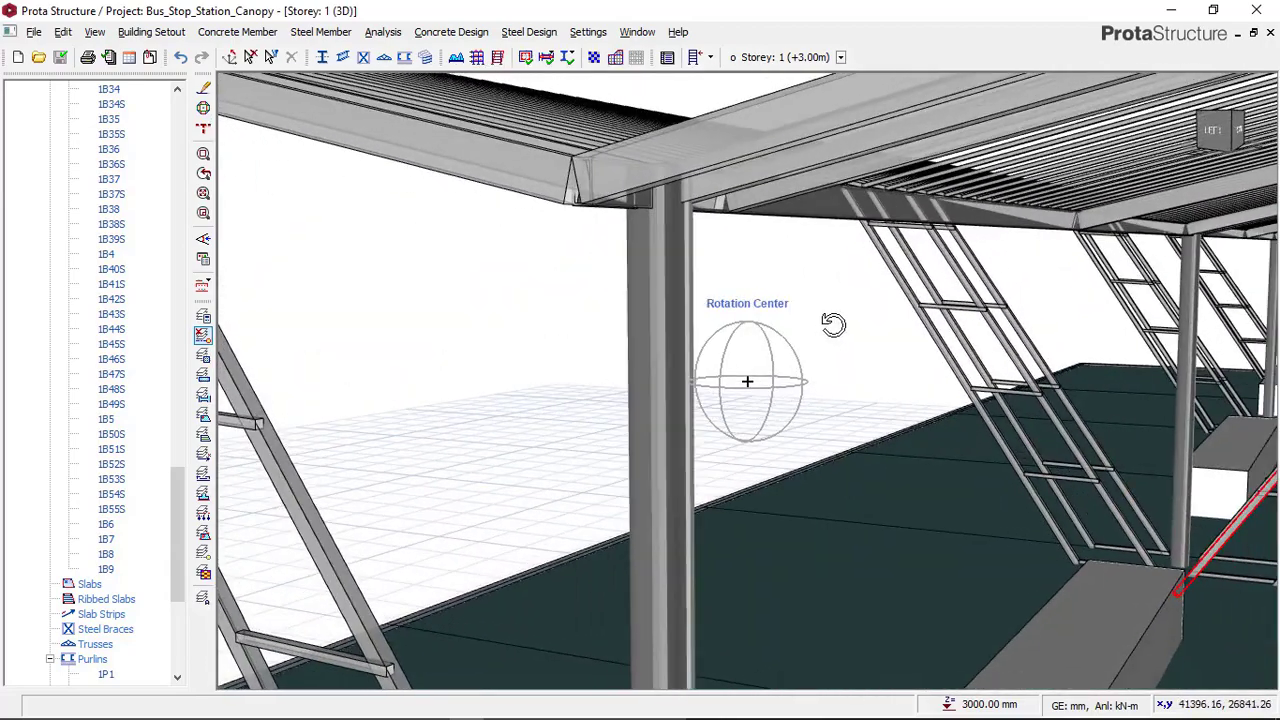
{"action": "scroll", "coordinate": [838, 335], "scroll_direction": "down", "scroll_amount": 5}
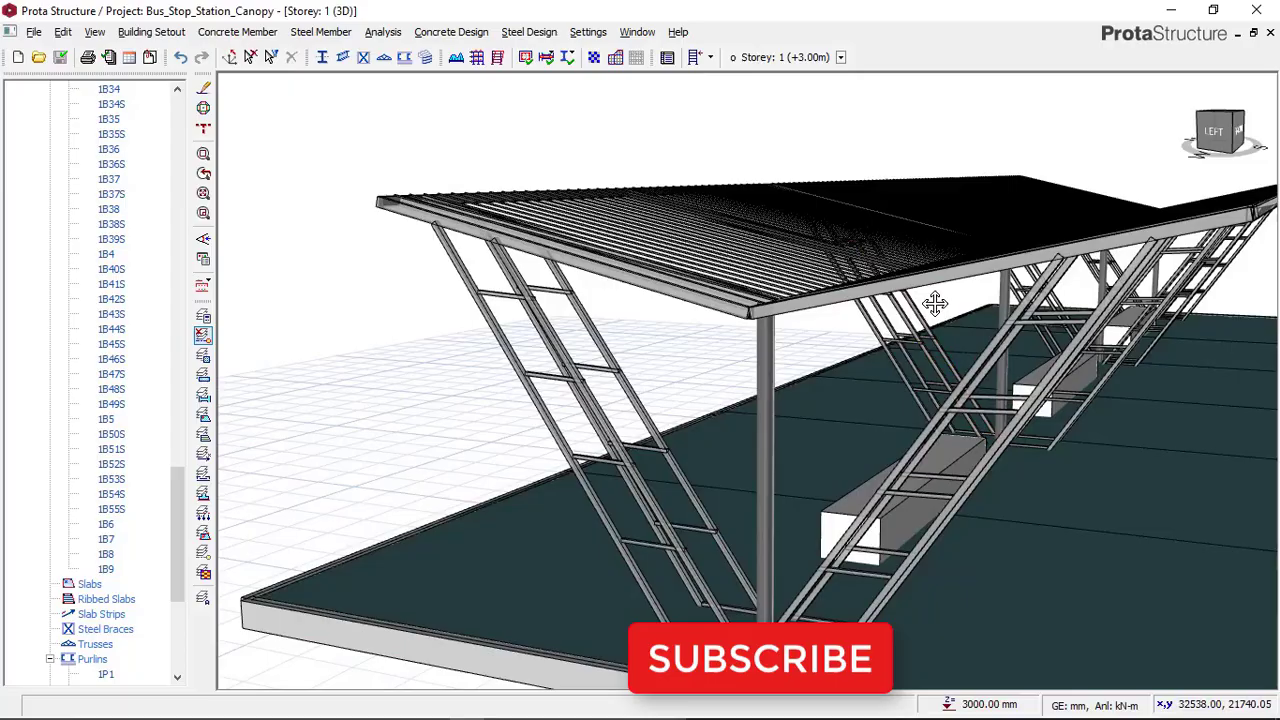
{"action": "middle_click_drag", "start_coordinate": [934, 303], "coordinate": [772, 294]}
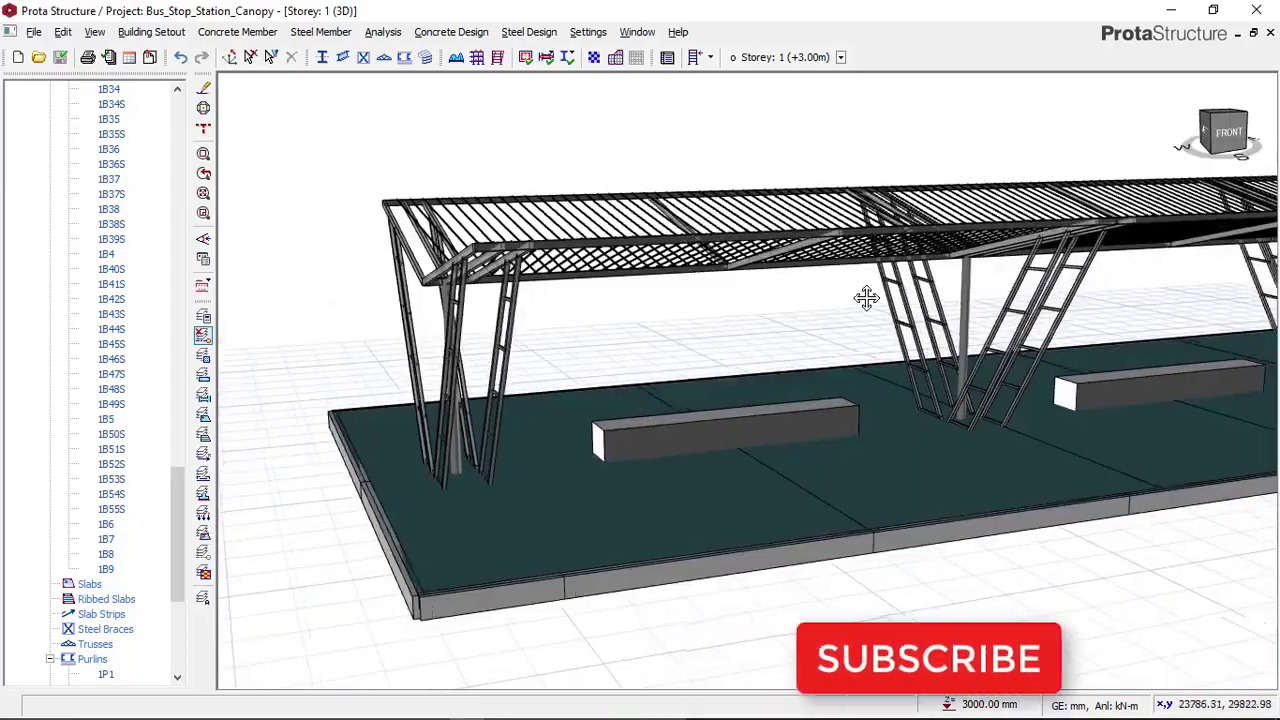
{"action": "middle_click_drag", "start_coordinate": [928, 293], "coordinate": [729, 262]}
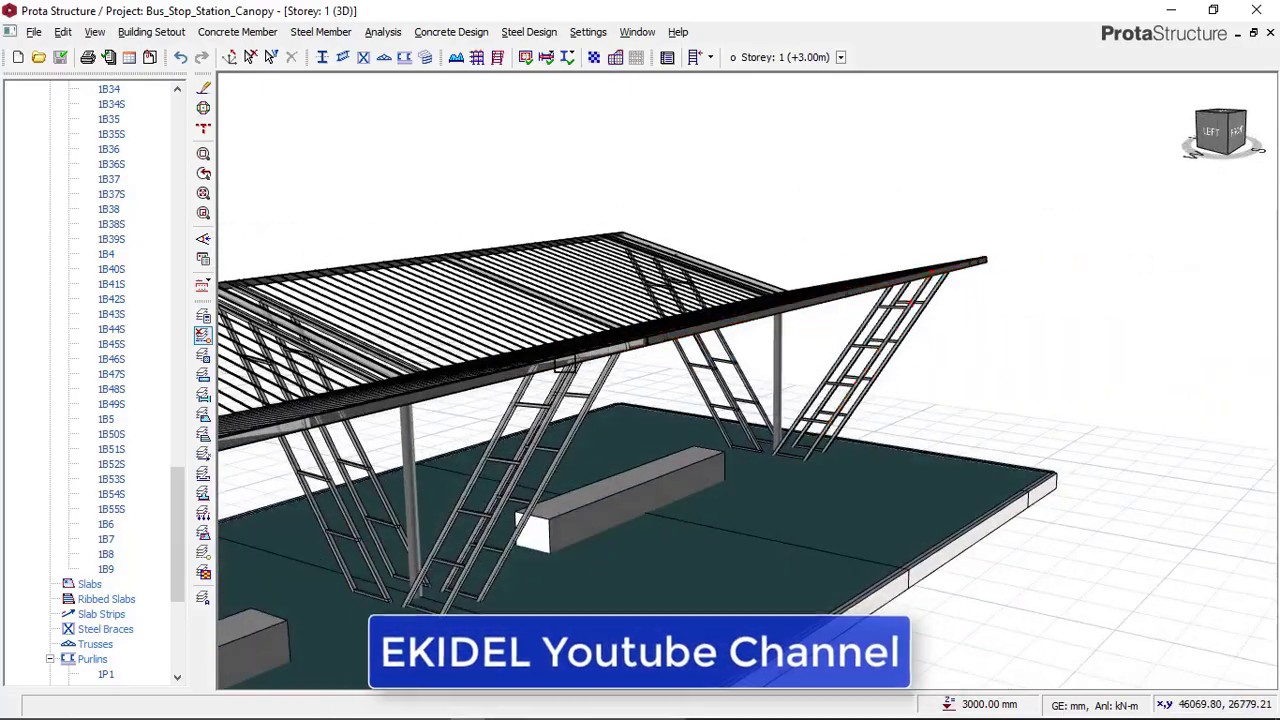
{"action": "scroll", "coordinate": [580, 358], "scroll_direction": "down", "scroll_amount": 2}
{"action": "middle_click_drag", "start_coordinate": [598, 351], "coordinate": [743, 296]}
{"action": "scroll", "coordinate": [645, 315], "scroll_direction": "up", "scroll_amount": 2}
{"action": "scroll", "coordinate": [648, 324], "scroll_direction": "down", "scroll_amount": 1}
{"action": "middle_click_drag", "start_coordinate": [534, 345], "coordinate": [731, 257]}
{"action": "scroll", "coordinate": [634, 323], "scroll_direction": "up", "scroll_amount": 3}
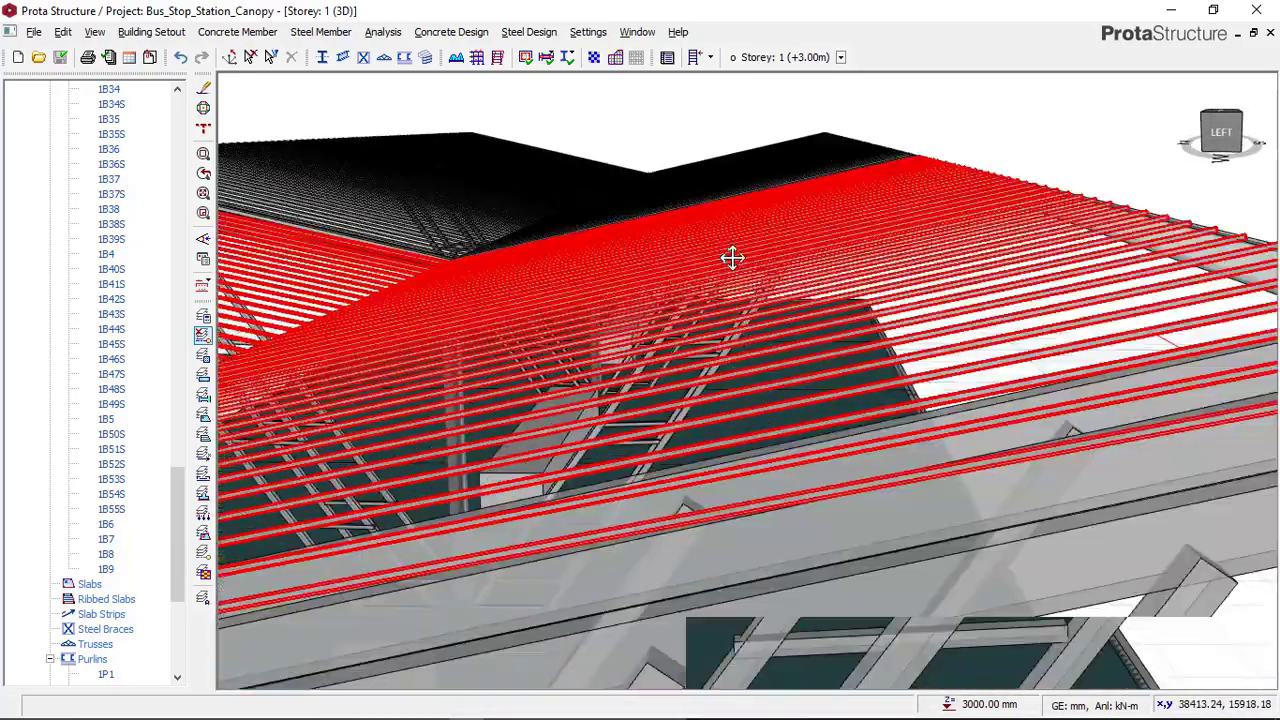
{"action": "scroll", "coordinate": [694, 278], "scroll_direction": "up", "scroll_amount": 2}
{"action": "scroll", "coordinate": [694, 278], "scroll_direction": "down", "scroll_amount": 4}
{"action": "middle_click_drag", "start_coordinate": [580, 300], "coordinate": [739, 325]}
{"action": "scroll", "coordinate": [551, 323], "scroll_direction": "up", "scroll_amount": 4}
{"action": "scroll", "coordinate": [627, 320], "scroll_direction": "down", "scroll_amount": 1}
{"action": "scroll", "coordinate": [730, 298], "scroll_direction": "down", "scroll_amount": 4}
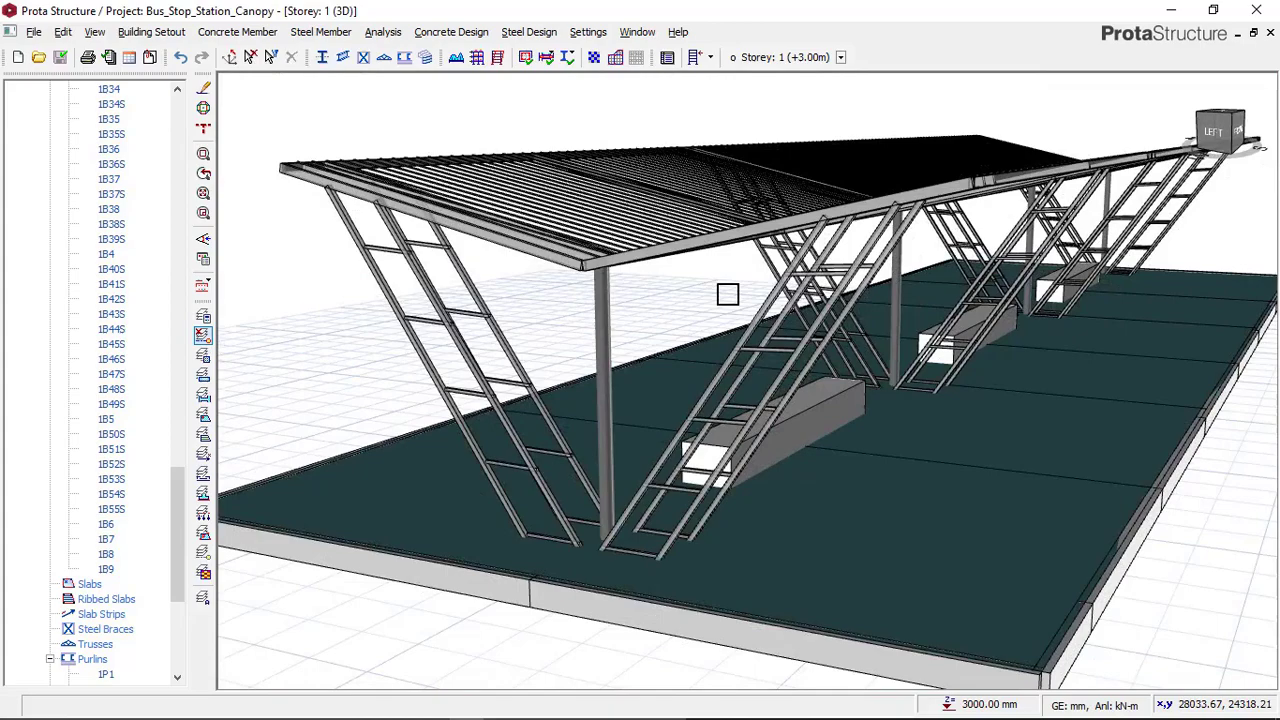
Review the row of columns, inclined ladder supports and benches along the length of the platform.
{"action": "scroll", "coordinate": [762, 474], "scroll_direction": "up", "scroll_amount": 3}
{"action": "scroll", "coordinate": [700, 440], "scroll_direction": "down", "scroll_amount": 4}
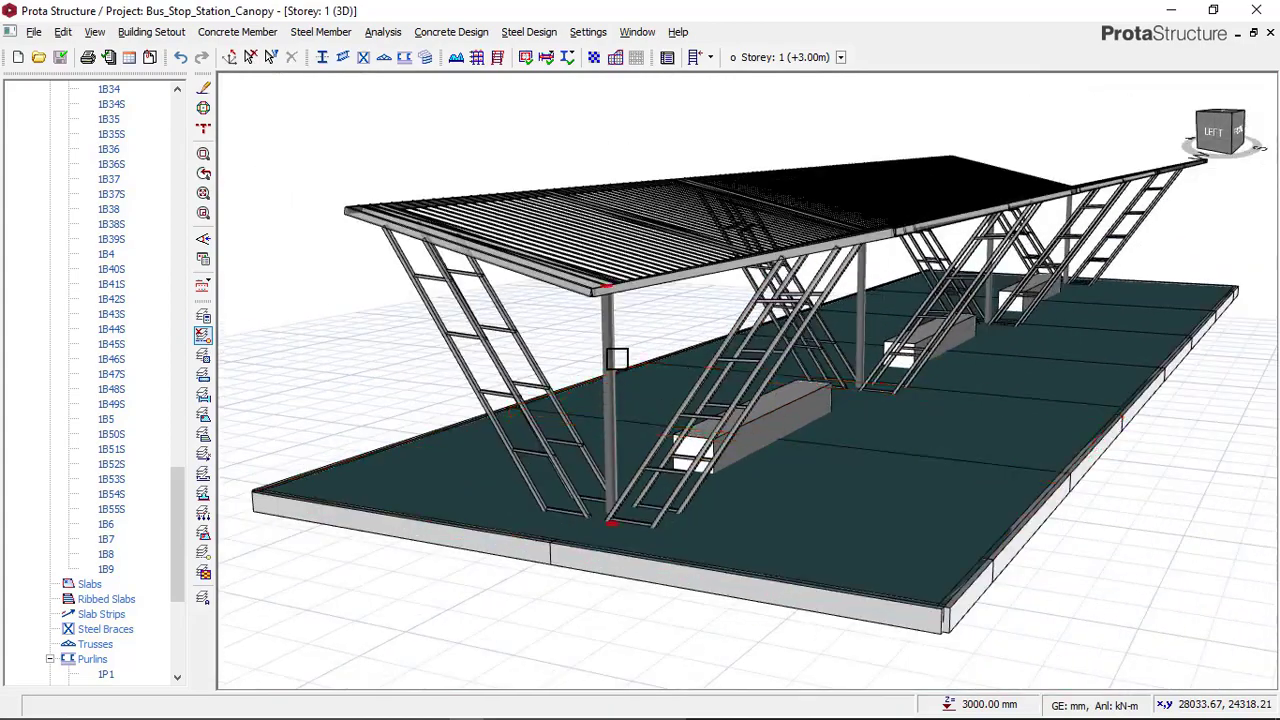
{"action": "scroll", "coordinate": [743, 418], "scroll_direction": "up", "scroll_amount": 3}
{"action": "scroll", "coordinate": [690, 338], "scroll_direction": "down", "scroll_amount": 4}
{"action": "mouse_move", "coordinate": [690, 338]}
{"action": "middle_mouse_down"}
{"action": "mouse_move", "coordinate": [691, 269]}
{"action": "mouse_move", "coordinate": [706, 340]}
{"action": "mouse_move", "coordinate": [774, 338]}
{"action": "middle_mouse_up"}
{"action": "scroll", "coordinate": [746, 251], "scroll_direction": "up", "scroll_amount": 4}
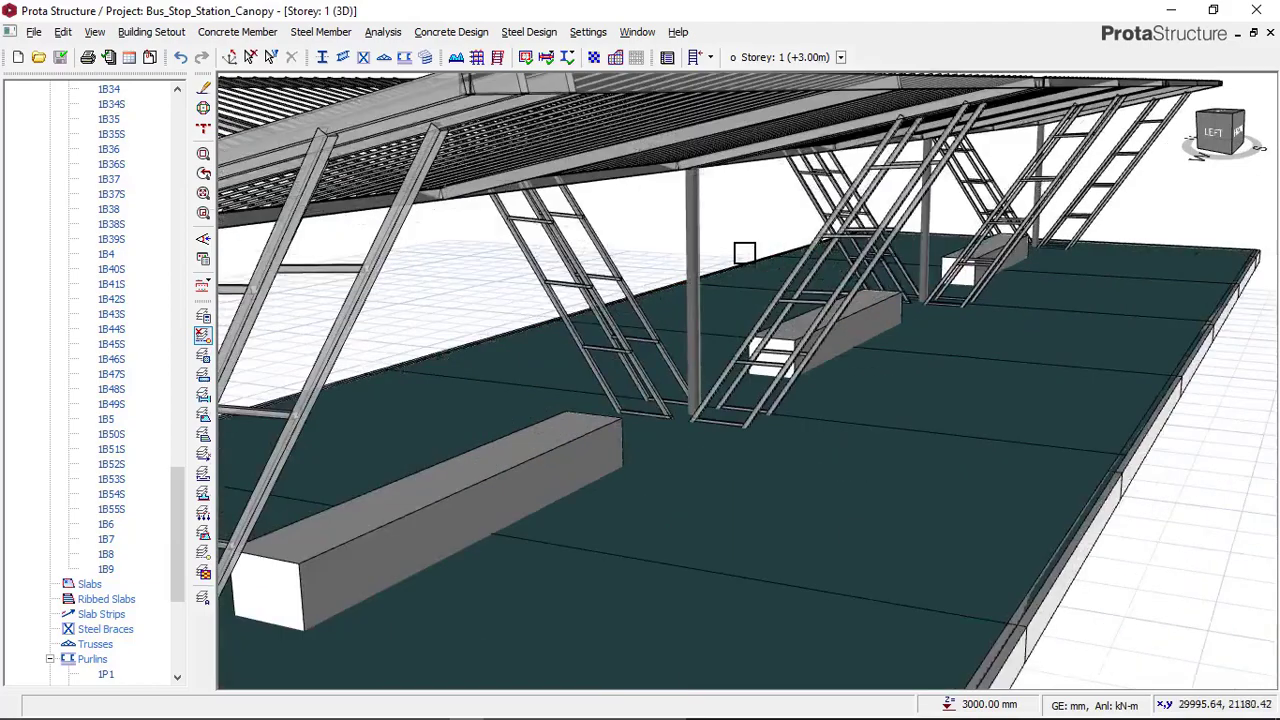
{"action": "middle_click_drag", "start_coordinate": [746, 251], "coordinate": [783, 315]}
{"action": "scroll", "coordinate": [762, 328], "scroll_direction": "down", "scroll_amount": 3}
{"action": "middle_click_drag", "start_coordinate": [686, 334], "coordinate": [746, 380]}
{"action": "scroll", "coordinate": [594, 326], "scroll_direction": "up", "scroll_amount": 4}
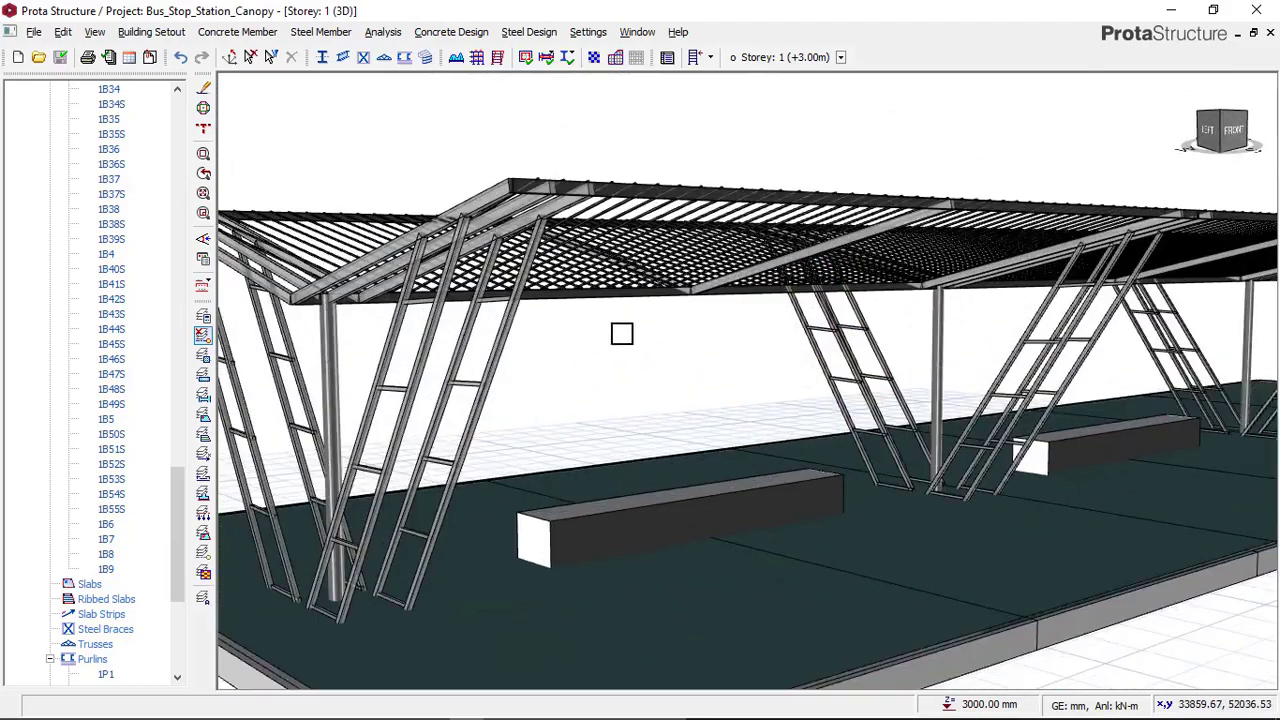
Examine the roof's edge and sloping beams from the front and opposite sides of the canopy.
{"action": "scroll", "coordinate": [621, 333], "scroll_direction": "down", "scroll_amount": 3}
{"action": "middle_click_drag", "start_coordinate": [571, 331], "coordinate": [598, 338]}
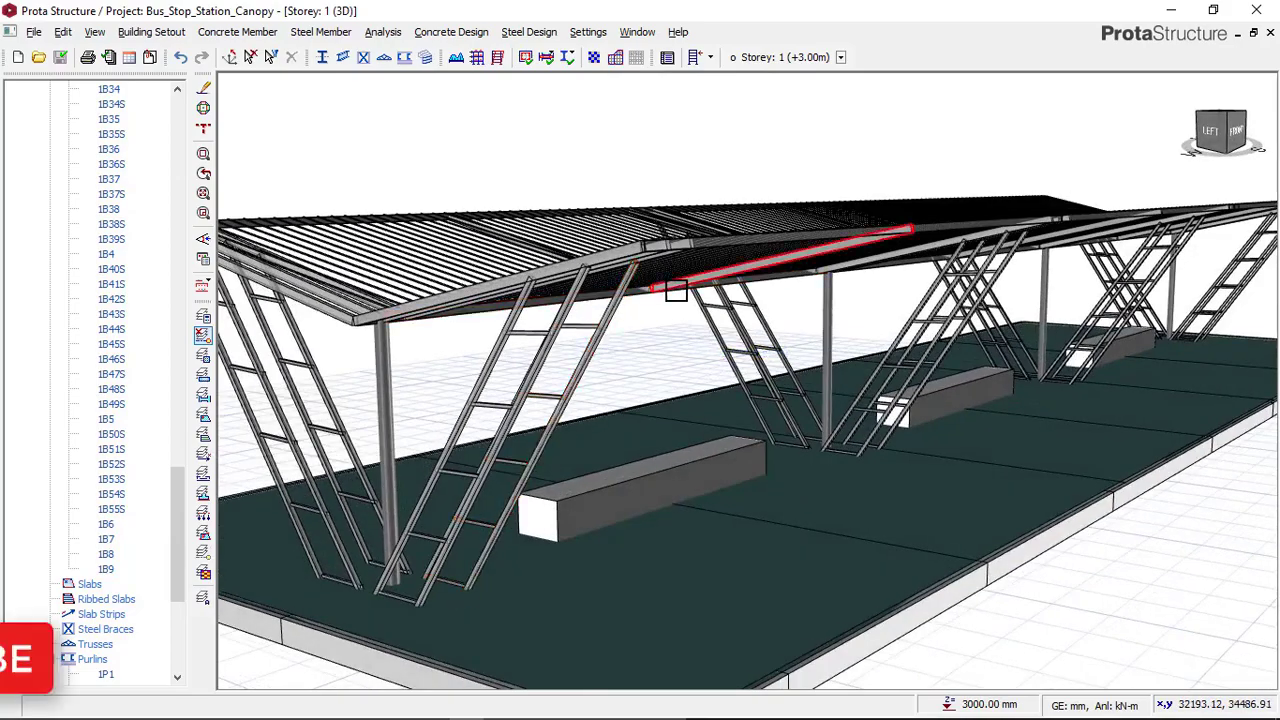
{"action": "scroll", "coordinate": [680, 291], "scroll_direction": "down", "scroll_amount": 2}
{"action": "scroll", "coordinate": [745, 280], "scroll_direction": "up", "scroll_amount": 3}
{"action": "scroll", "coordinate": [735, 282], "scroll_direction": "down", "scroll_amount": 3}
{"action": "mouse_move", "coordinate": [697, 290]}
{"action": "middle_mouse_down"}
{"action": "mouse_move", "coordinate": [591, 284]}
{"action": "mouse_move", "coordinate": [566, 311]}
{"action": "middle_mouse_up"}
{"action": "middle_click_drag", "start_coordinate": [745, 303], "coordinate": [578, 278]}
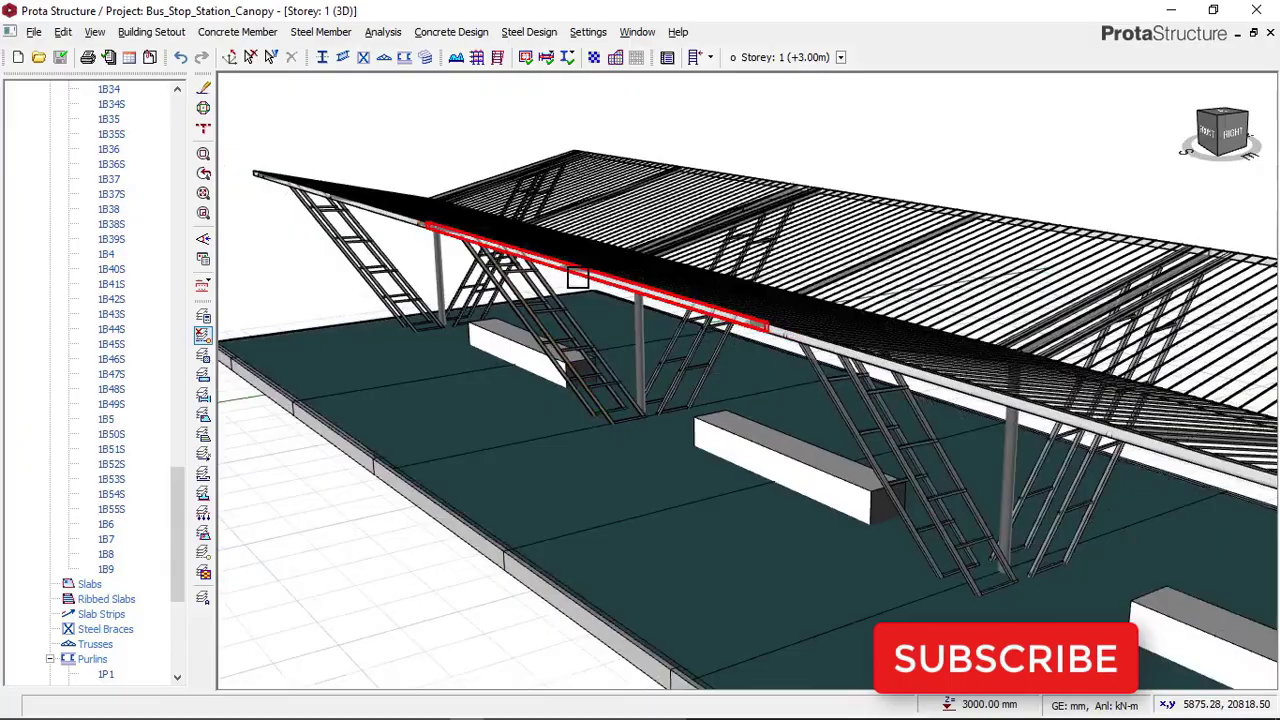
{"action": "scroll", "coordinate": [600, 282], "scroll_direction": "down", "scroll_amount": 1}
{"action": "mouse_move", "coordinate": [803, 301]}
{"action": "middle_mouse_down"}
{"action": "mouse_move", "coordinate": [712, 286]}
{"action": "mouse_move", "coordinate": [937, 281]}
{"action": "mouse_move", "coordinate": [651, 346]}
{"action": "mouse_move", "coordinate": [718, 338]}
{"action": "middle_mouse_up"}
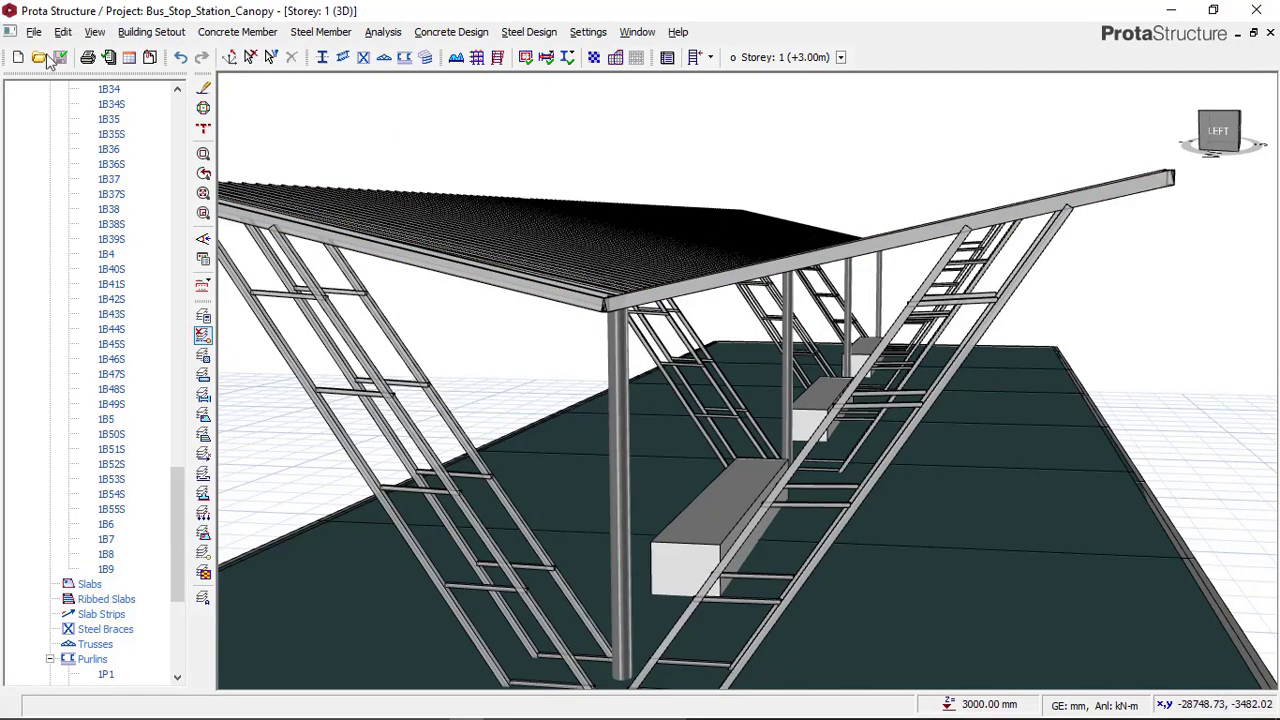
Inspect the underside of the roof, the inclined supports and the circular steel end column.
{"action": "mouse_move", "coordinate": [640, 280]}
{"action": "middle_mouse_down"}
{"action": "mouse_move", "coordinate": [634, 263]}
{"action": "mouse_move", "coordinate": [780, 300]}
{"action": "mouse_move", "coordinate": [793, 280]}
{"action": "mouse_move", "coordinate": [700, 275]}
{"action": "mouse_move", "coordinate": [743, 257]}
{"action": "middle_mouse_up"}
{"action": "scroll", "coordinate": [648, 313], "scroll_direction": "up", "scroll_amount": 5}
{"action": "scroll", "coordinate": [723, 295], "scroll_direction": "down", "scroll_amount": 2}
{"action": "scroll", "coordinate": [776, 260], "scroll_direction": "up", "scroll_amount": 3}
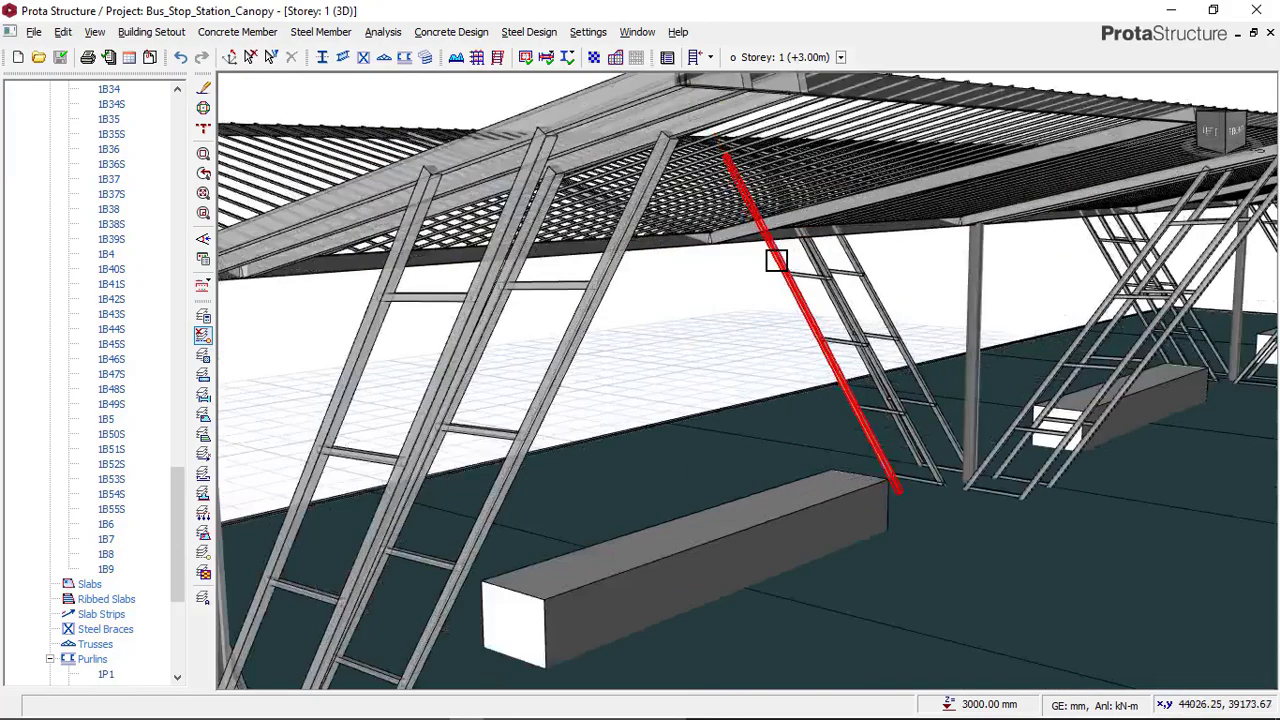
{"action": "scroll", "coordinate": [778, 261], "scroll_direction": "down", "scroll_amount": 4}
{"action": "middle_click_drag", "start_coordinate": [937, 283], "coordinate": [908, 300]}
{"action": "middle_click_drag", "start_coordinate": [832, 272], "coordinate": [810, 250]}
{"action": "scroll", "coordinate": [843, 271], "scroll_direction": "down", "scroll_amount": 2}
{"action": "scroll", "coordinate": [966, 331], "scroll_direction": "up", "scroll_amount": 4}
{"action": "scroll", "coordinate": [882, 315], "scroll_direction": "up", "scroll_amount": 1}
{"action": "scroll", "coordinate": [874, 292], "scroll_direction": "down", "scroll_amount": 3}
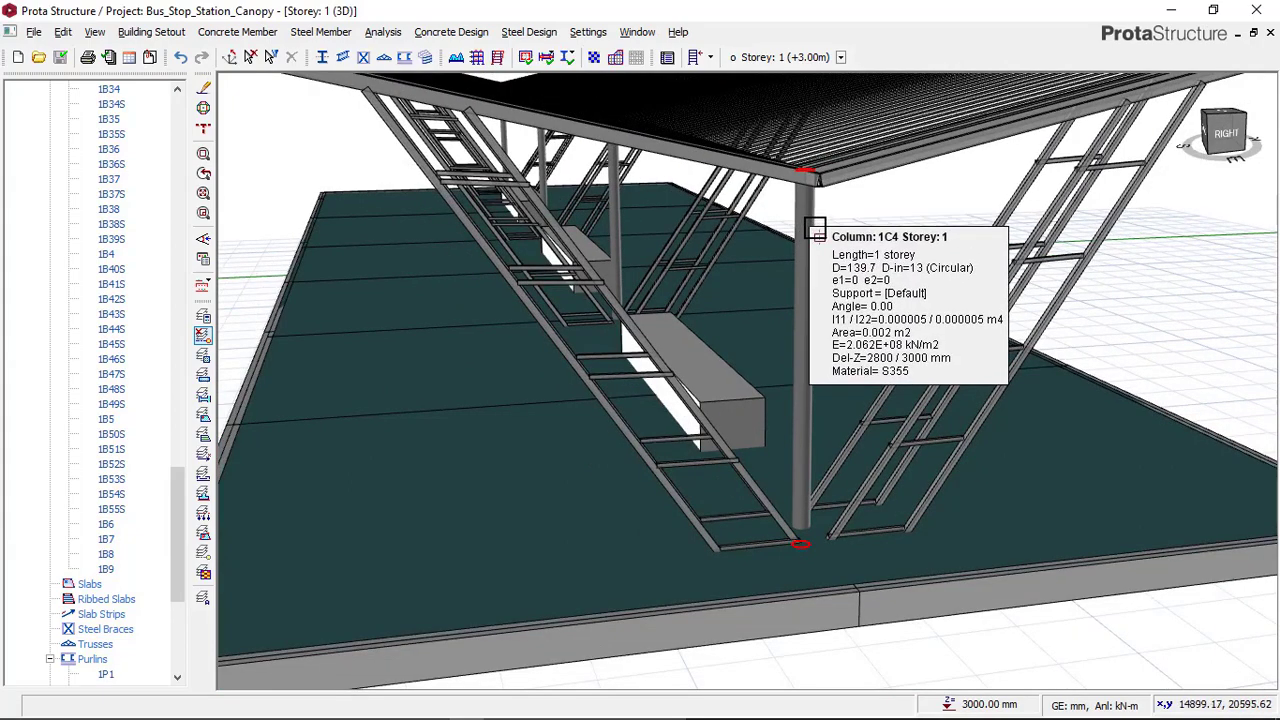
Inspect the sloping end beam and the purlins at the right end of the canopy roof.
{"action": "middle_click_drag", "start_coordinate": [815, 230], "coordinate": [792, 226]}
{"action": "scroll", "coordinate": [787, 236], "scroll_direction": "down", "scroll_amount": 3}
{"action": "middle_click_drag", "start_coordinate": [755, 264], "coordinate": [738, 196]}
{"action": "middle_click_drag", "start_coordinate": [720, 150], "coordinate": [700, 212]}
{"action": "scroll", "coordinate": [552, 222], "scroll_direction": "up", "scroll_amount": 6}
{"action": "mouse_move", "coordinate": [548, 222]}
{"action": "middle_mouse_down"}
{"action": "mouse_move", "coordinate": [469, 187]}
{"action": "mouse_move", "coordinate": [526, 184]}
{"action": "mouse_move", "coordinate": [737, 366]}
{"action": "mouse_move", "coordinate": [409, 223]}
{"action": "middle_mouse_up"}
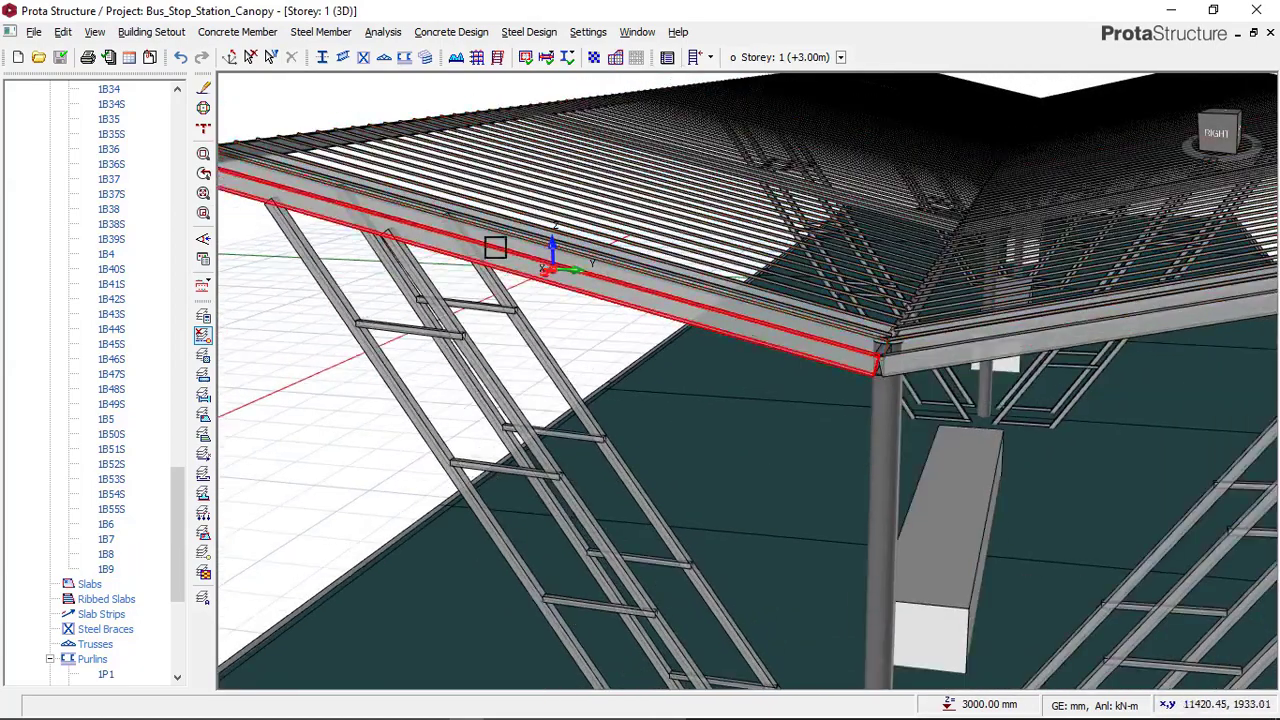
{"action": "scroll", "coordinate": [720, 269], "scroll_direction": "down", "scroll_amount": 2}
{"action": "middle_click_drag", "start_coordinate": [737, 291], "coordinate": [703, 613]}
{"action": "scroll", "coordinate": [847, 319], "scroll_direction": "down", "scroll_amount": 4}
Switch to Photos to review the enlarged bus stop reference picture again, and return to the ProtaStructure model.
{"action": "left_click", "coordinate": [507, 708]}
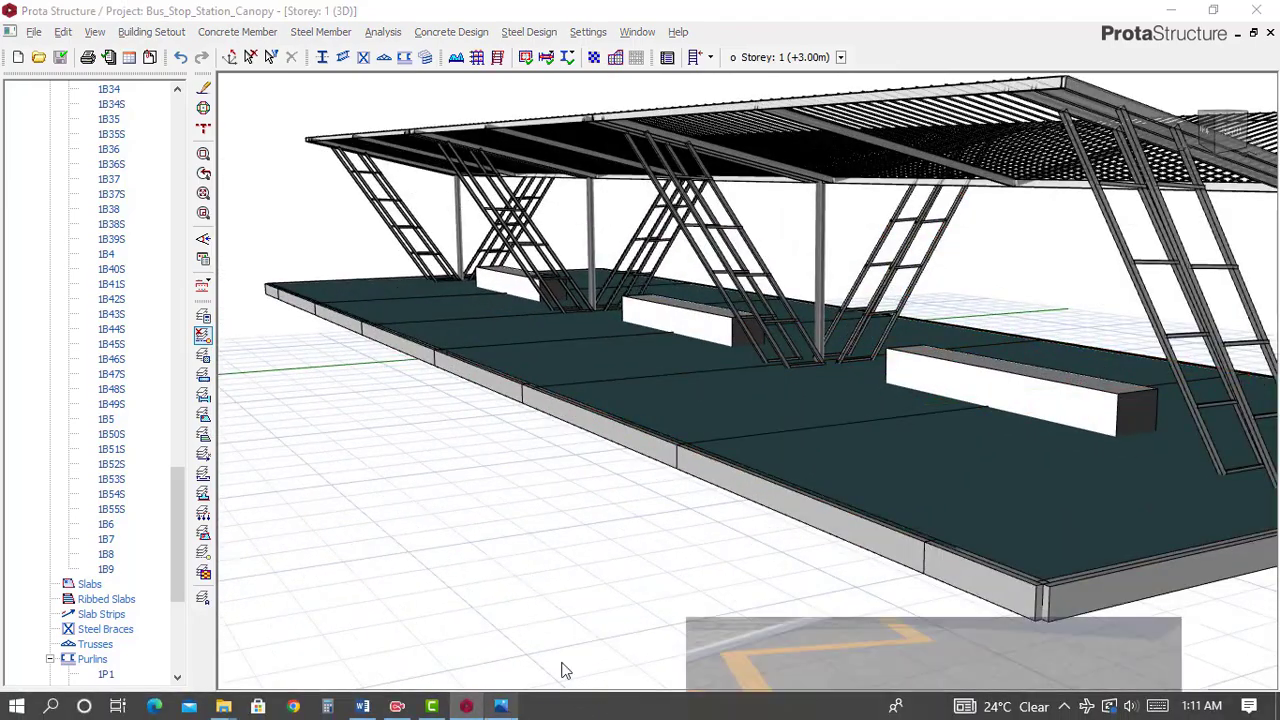
{"action": "scroll", "coordinate": [492, 382], "scroll_direction": "up", "scroll_amount": 1}
{"action": "scroll", "coordinate": [514, 384], "scroll_direction": "up", "scroll_amount": 1}
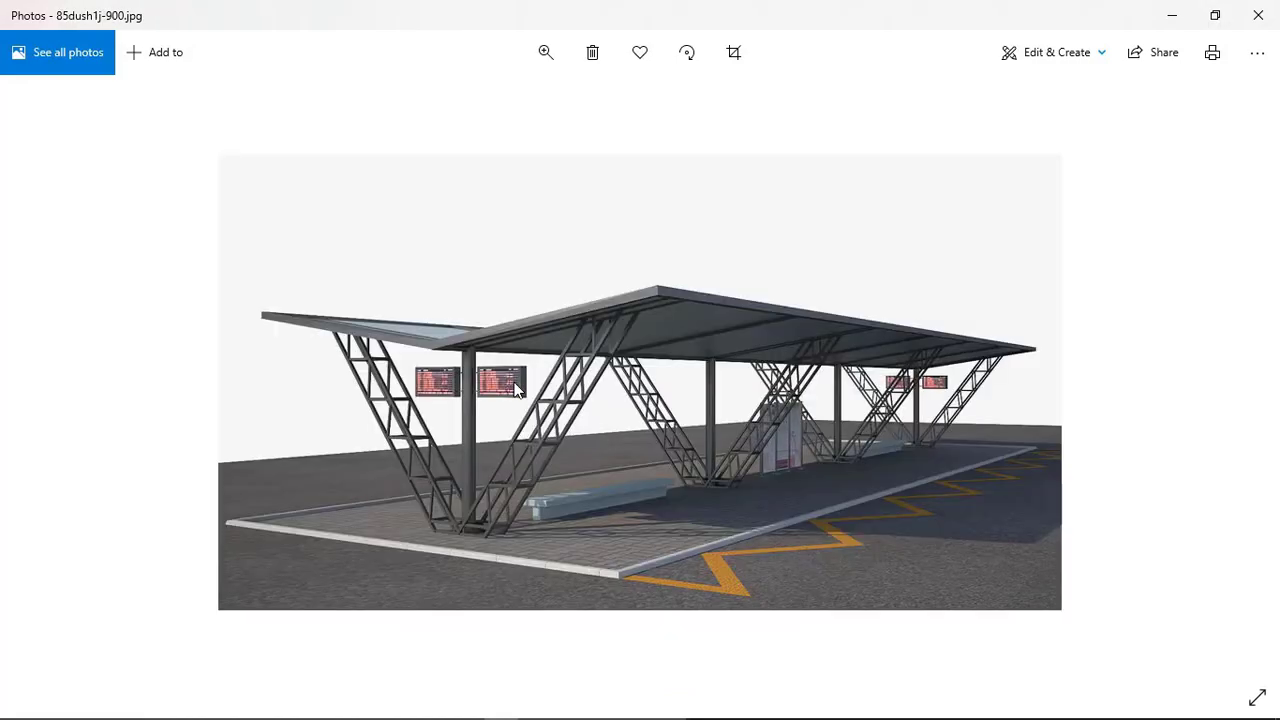
{"action": "scroll", "coordinate": [516, 390], "scroll_direction": "up", "scroll_amount": 3, "text": "ctrl"}
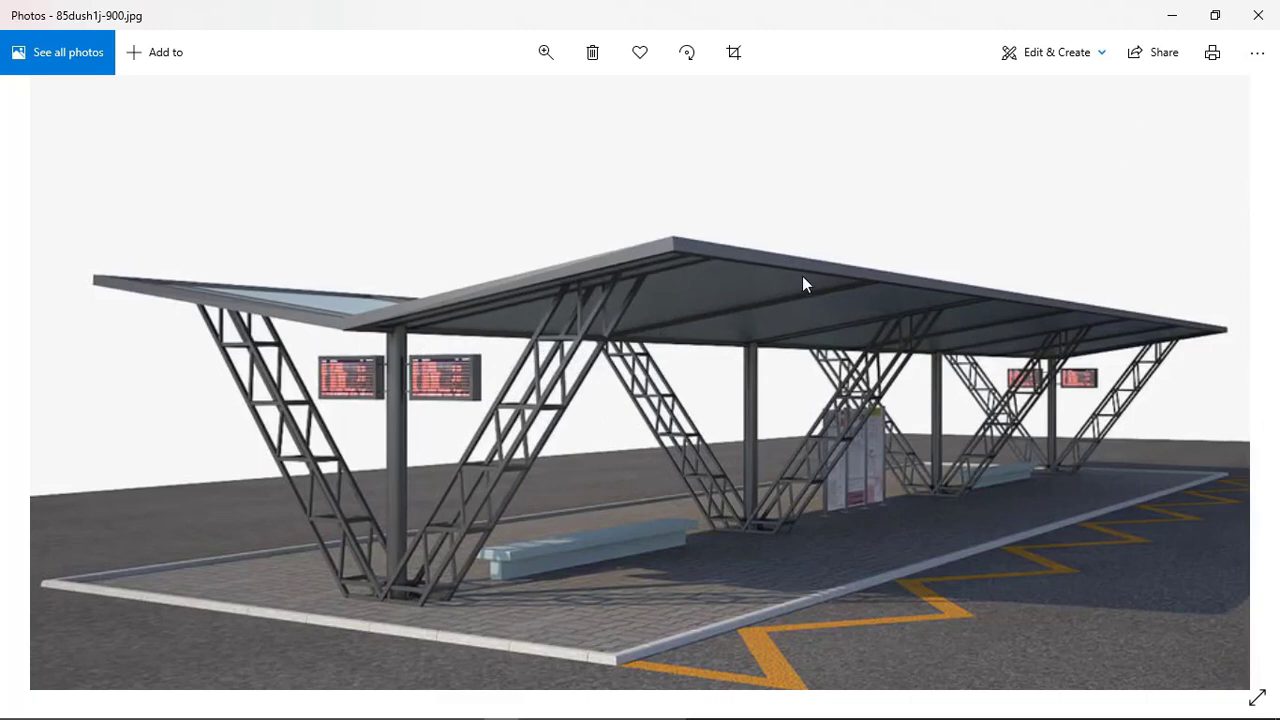
{"action": "left_click", "coordinate": [1173, 17]}
Compare the canopy model with the reference picture from the platform's right corner.
{"action": "scroll", "coordinate": [767, 318], "scroll_direction": "down", "scroll_amount": 1}
{"action": "scroll", "coordinate": [911, 343], "scroll_direction": "up", "scroll_amount": 1}
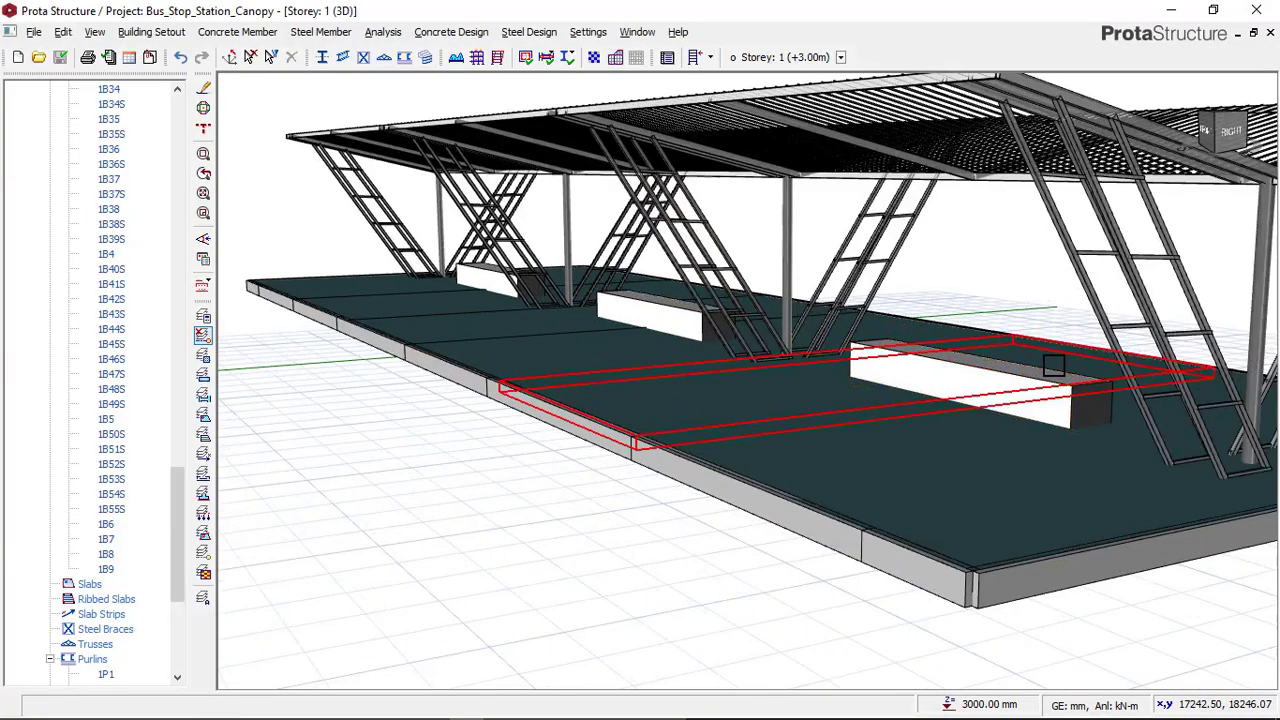
{"action": "middle_click_drag", "start_coordinate": [1054, 366], "coordinate": [928, 378]}
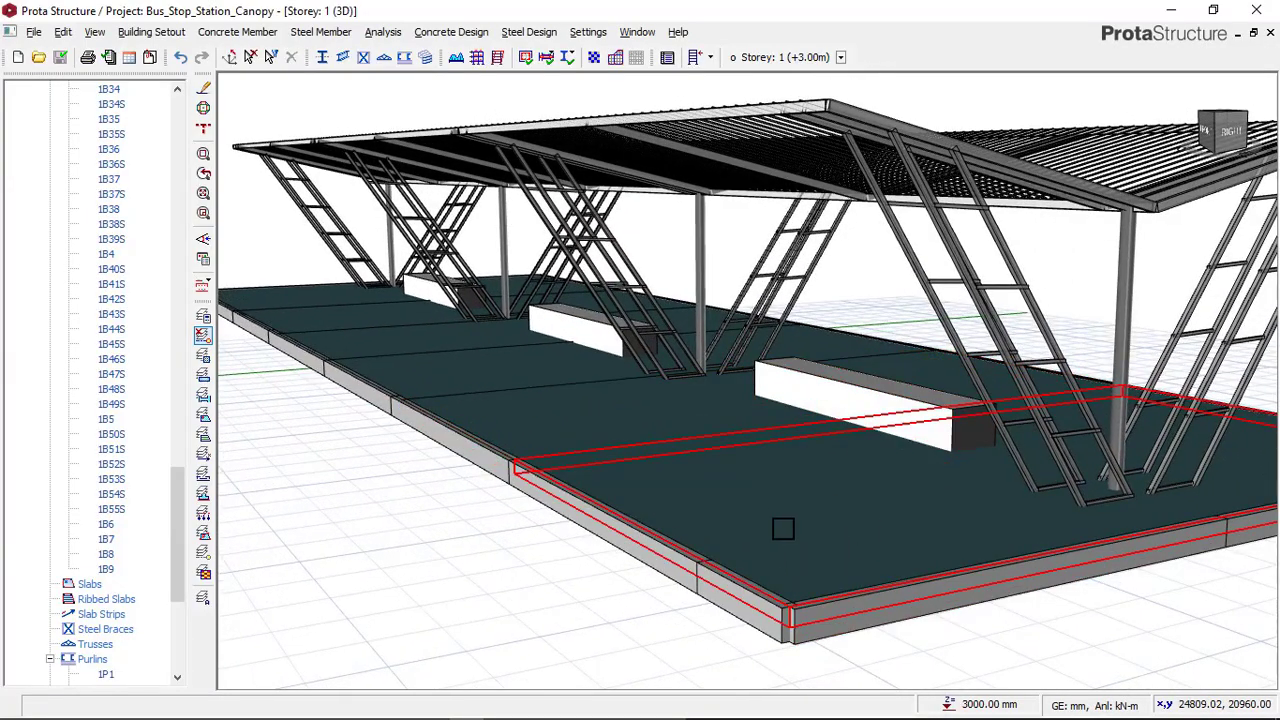
Examine the inclined ladder-type supports, the benches and the end column at the platform's right end.
{"action": "scroll", "coordinate": [782, 496], "scroll_direction": "down", "scroll_amount": 2}
{"action": "scroll", "coordinate": [863, 491], "scroll_direction": "up", "scroll_amount": 3}
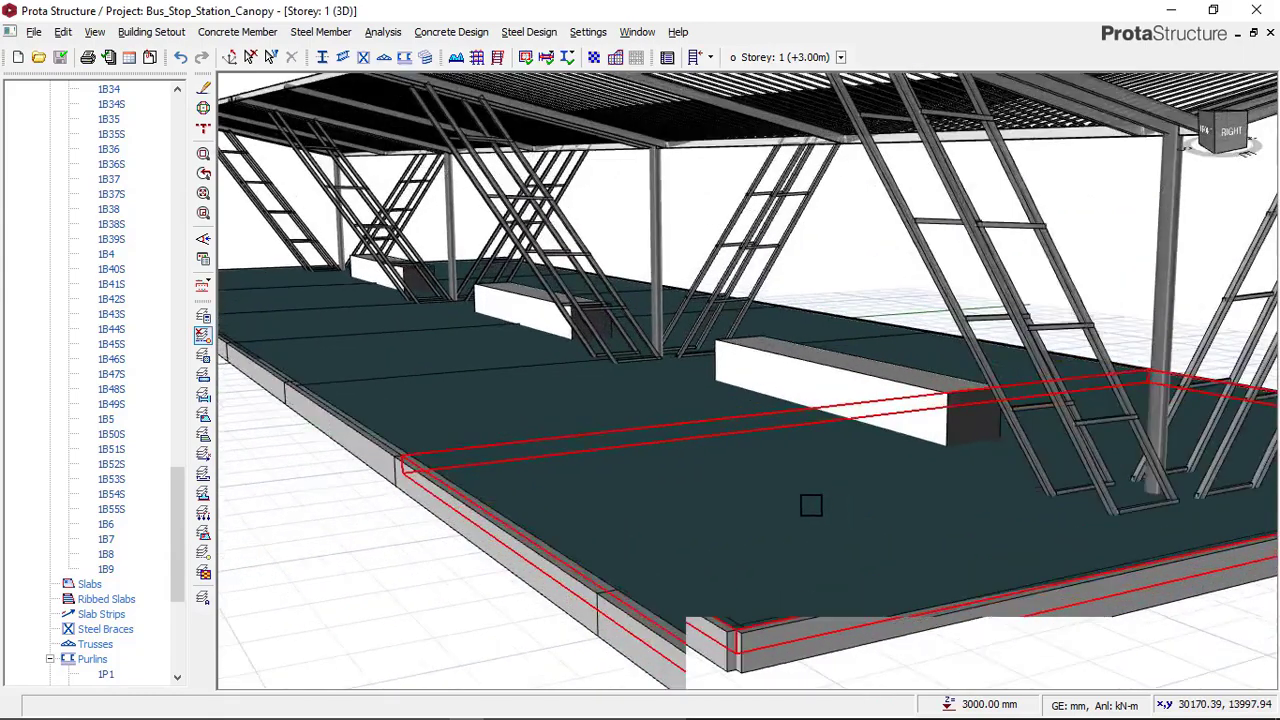
{"action": "scroll", "coordinate": [811, 506], "scroll_direction": "down", "scroll_amount": 3}
{"action": "middle_click_drag", "start_coordinate": [908, 470], "coordinate": [852, 498]}
{"action": "scroll", "coordinate": [907, 470], "scroll_direction": "up", "scroll_amount": 6}
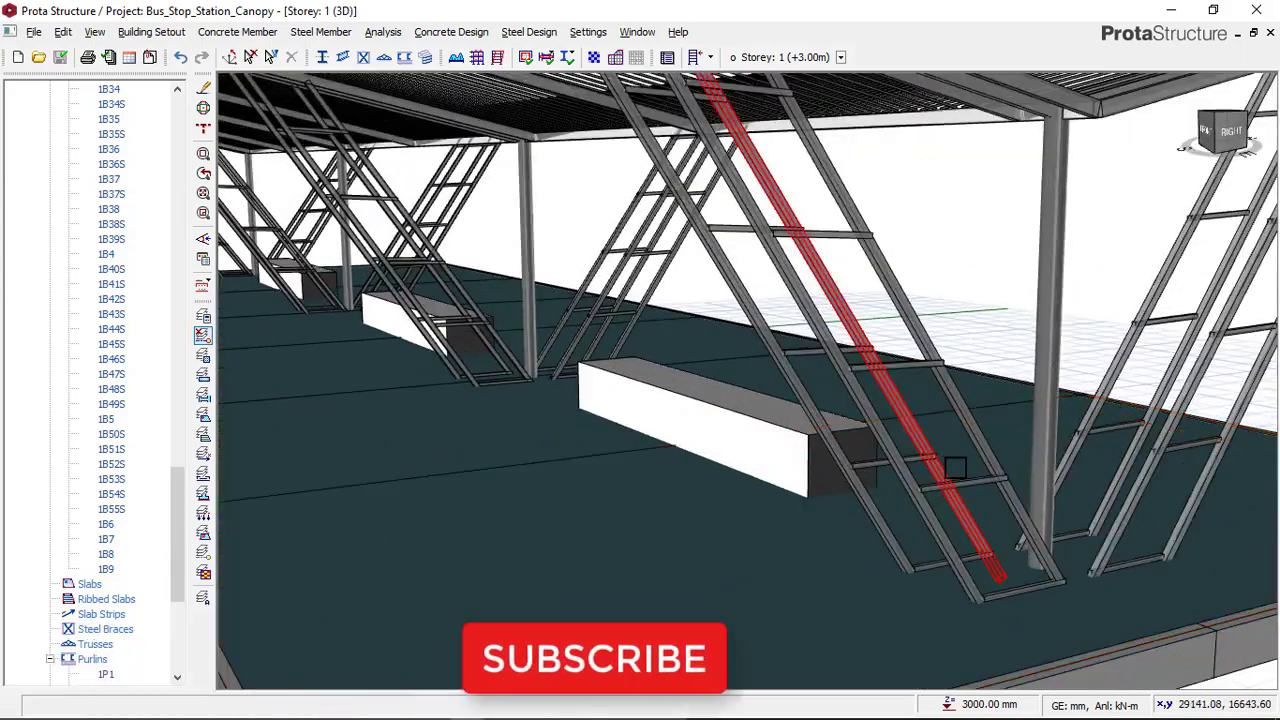
{"action": "scroll", "coordinate": [941, 466], "scroll_direction": "down", "scroll_amount": 3}
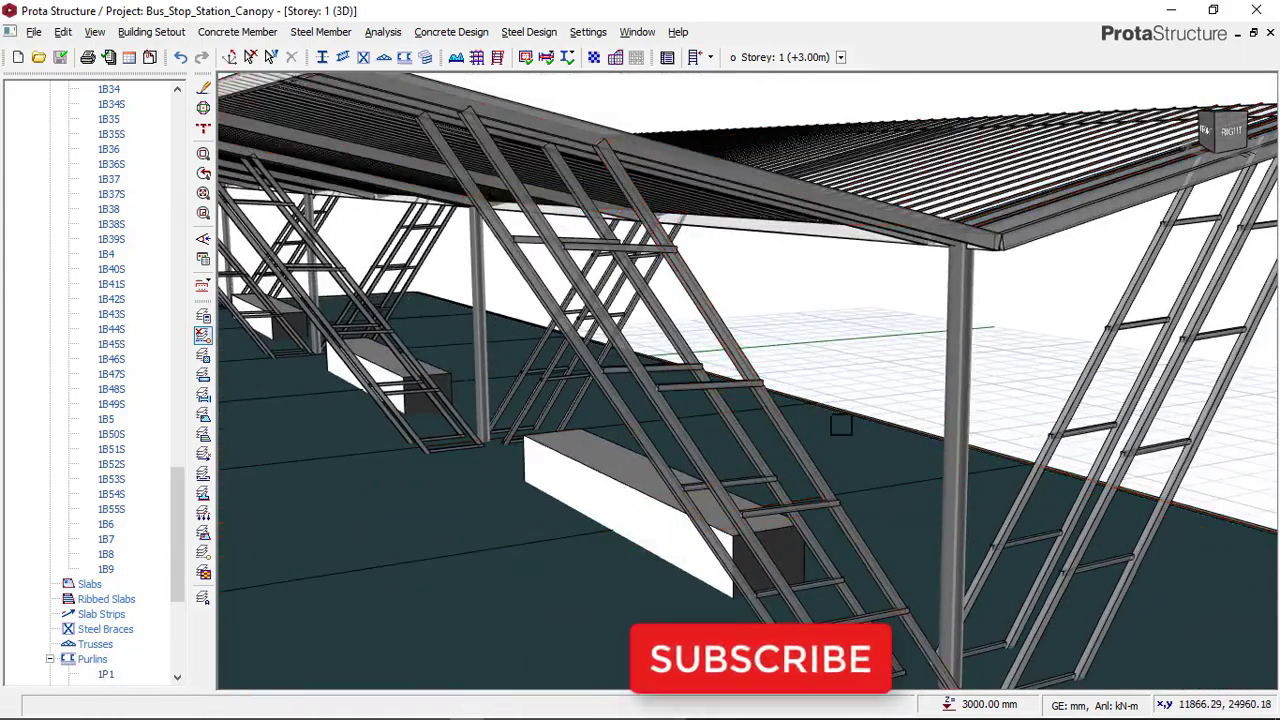
{"action": "scroll", "coordinate": [801, 406], "scroll_direction": "down", "scroll_amount": 3}
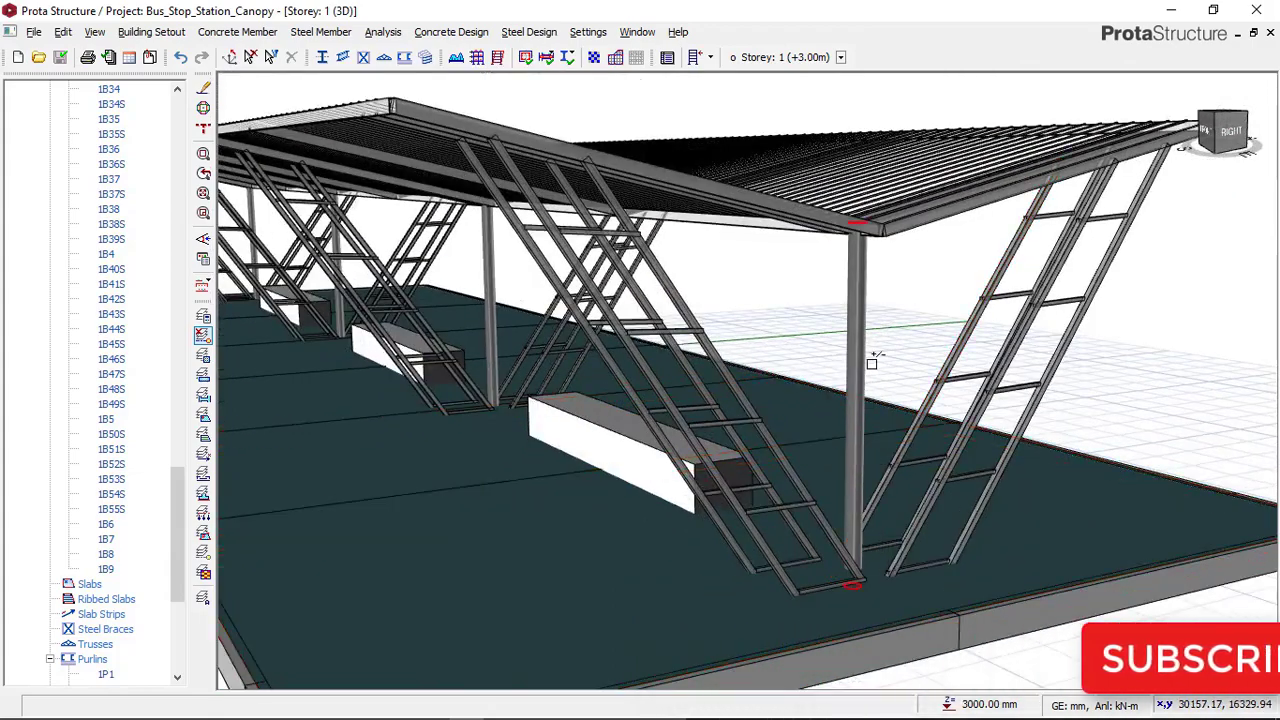
{"action": "middle_click_drag", "start_coordinate": [856, 382], "coordinate": [856, 565]}
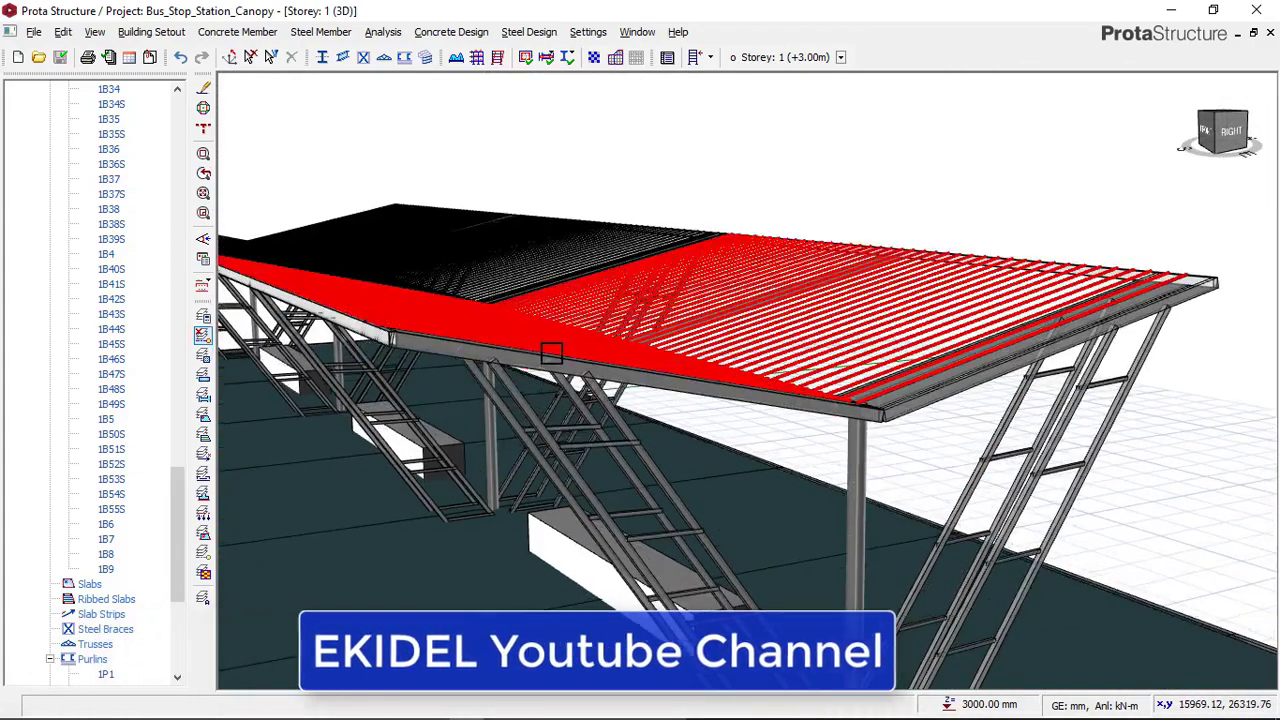
Examine the purlin roof from above, the canopy's long back side and its V-shaped left end.
{"action": "scroll", "coordinate": [542, 365], "scroll_direction": "up", "scroll_amount": 3}
{"action": "middle_click_drag", "start_coordinate": [595, 371], "coordinate": [779, 488]}
{"action": "scroll", "coordinate": [717, 387], "scroll_direction": "down", "scroll_amount": 5}
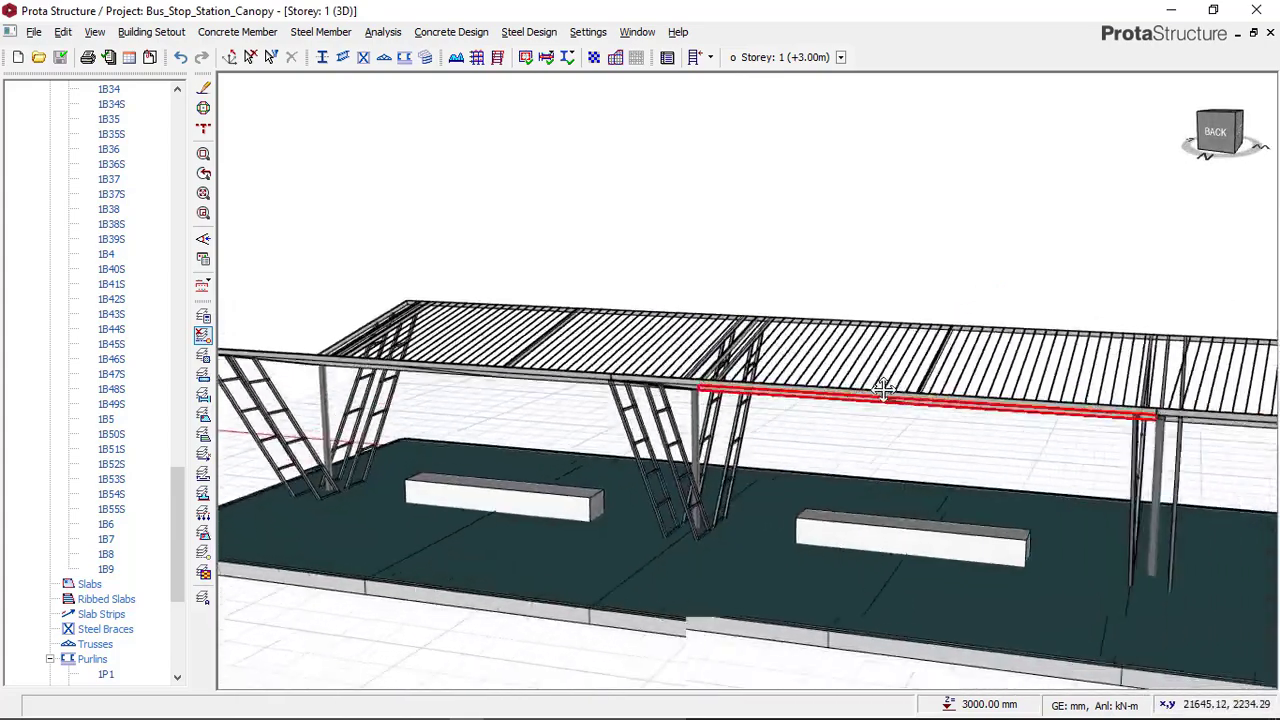
{"action": "scroll", "coordinate": [883, 390], "scroll_direction": "down", "scroll_amount": 2}
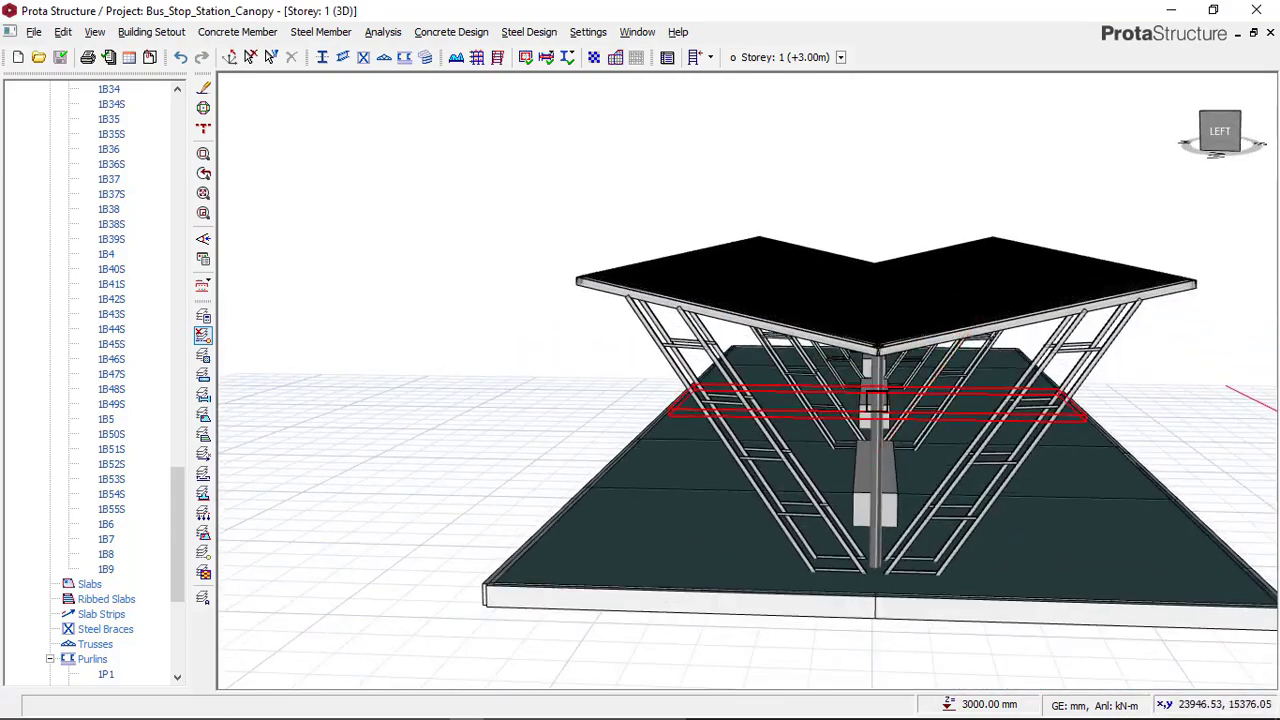
{"action": "scroll", "coordinate": [918, 467], "scroll_direction": "up", "scroll_amount": 2}
{"action": "middle_click_drag", "start_coordinate": [891, 476], "coordinate": [873, 511]}
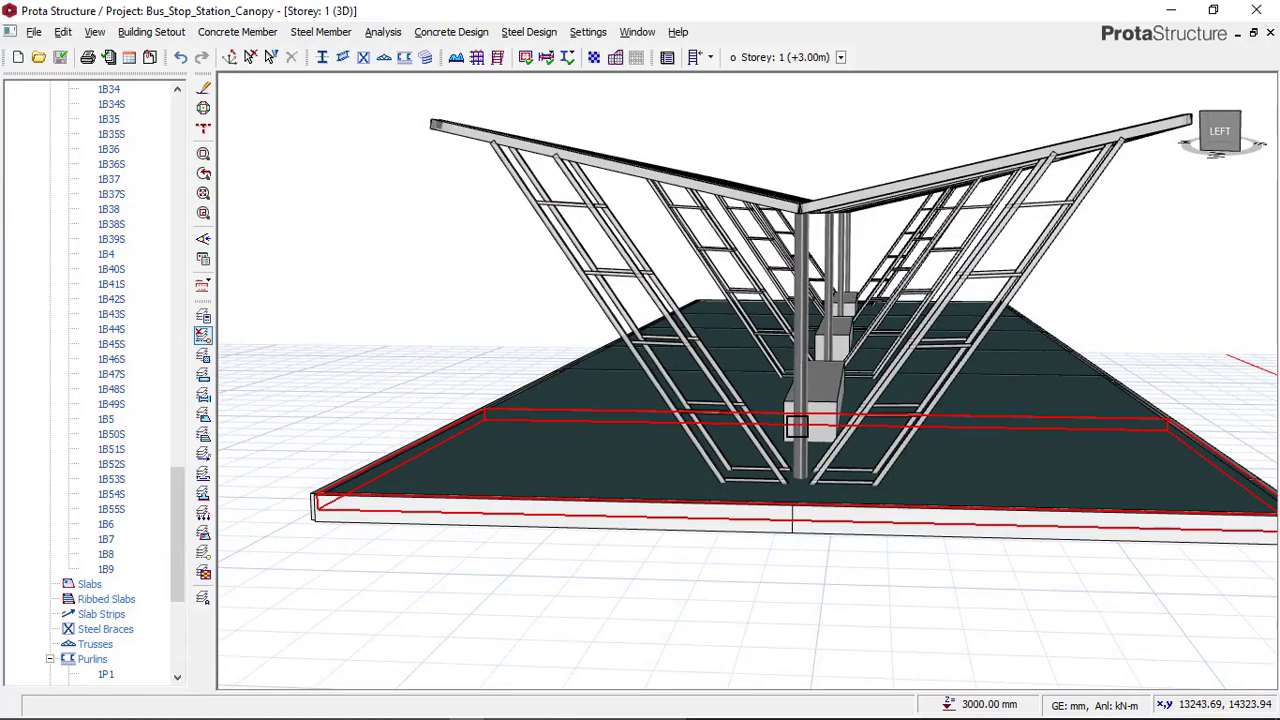
{"action": "mouse_move", "coordinate": [806, 412]}
{"action": "middle_mouse_down"}
{"action": "mouse_move", "coordinate": [800, 509]}
{"action": "mouse_move", "coordinate": [786, 528]}
{"action": "mouse_move", "coordinate": [806, 414]}
{"action": "mouse_move", "coordinate": [855, 432]}
{"action": "mouse_move", "coordinate": [893, 315]}
{"action": "mouse_move", "coordinate": [943, 303]}
{"action": "middle_mouse_up"}
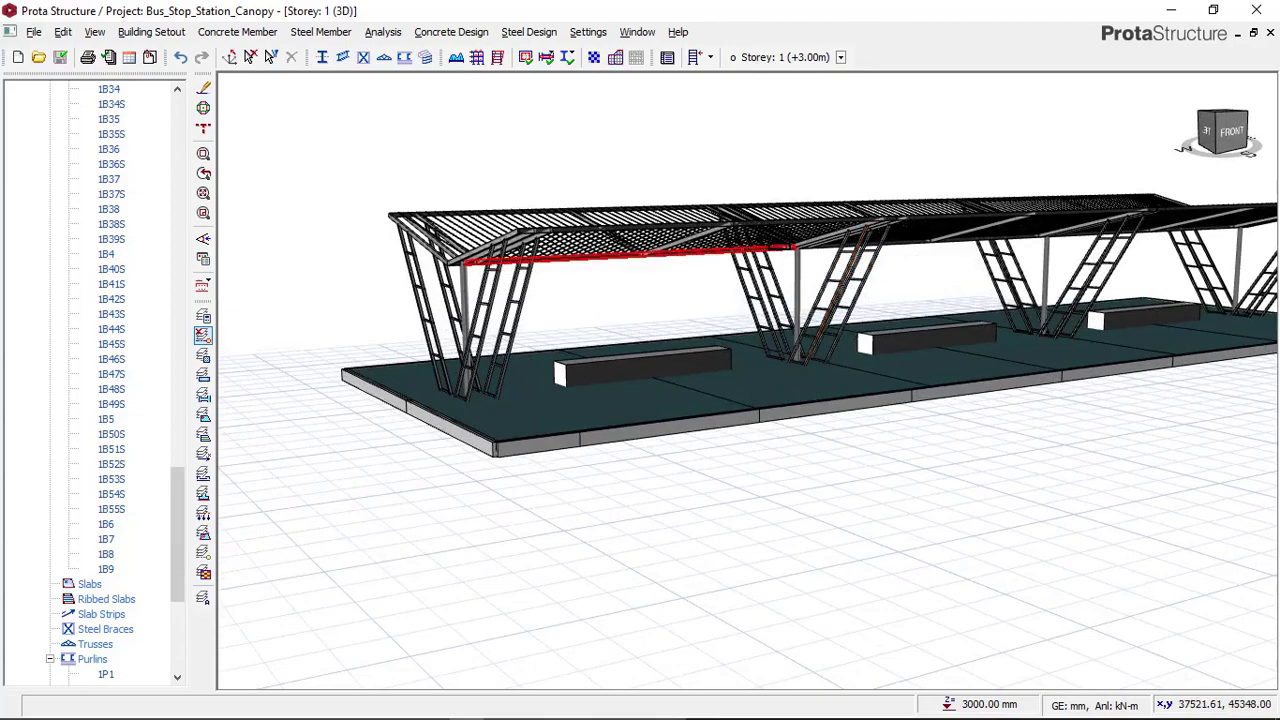
Inspect the roof purlins and the V-shaped support frame at the left end, starting from the front side.
{"action": "scroll", "coordinate": [505, 199], "scroll_direction": "up", "scroll_amount": 2}
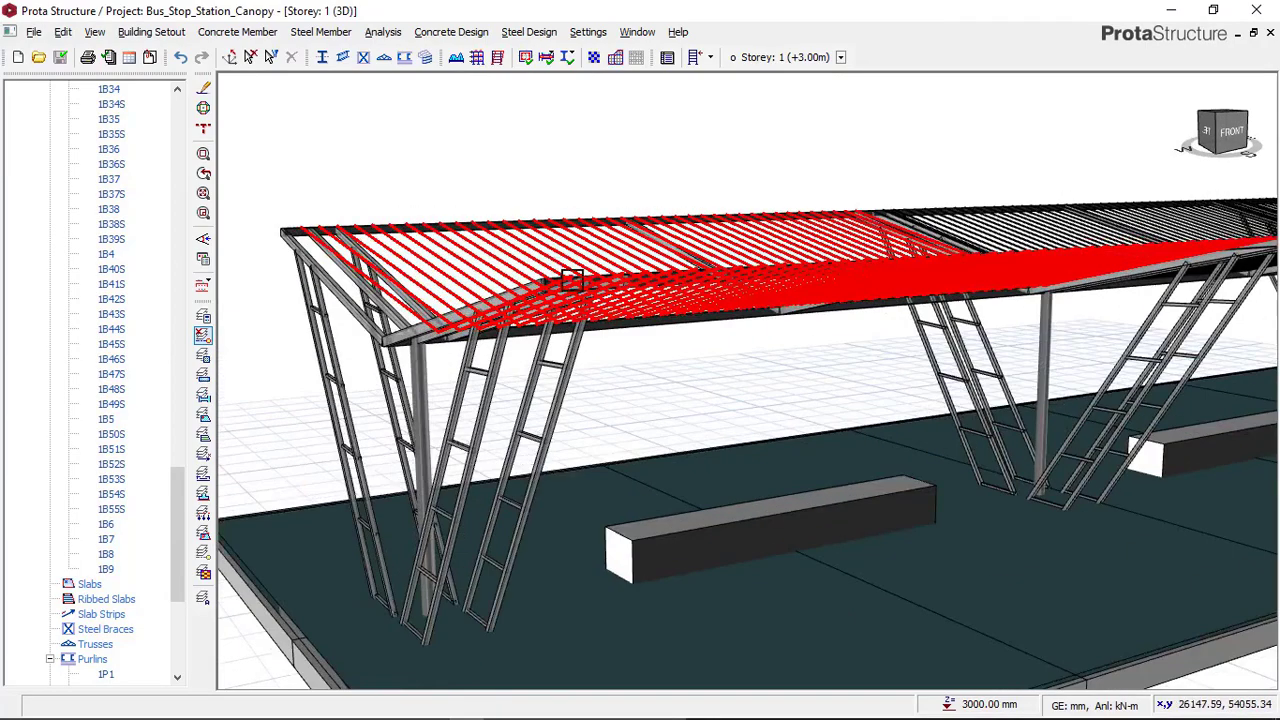
{"action": "mouse_move", "coordinate": [717, 331]}
{"action": "middle_mouse_down"}
{"action": "mouse_move", "coordinate": [686, 334]}
{"action": "mouse_move", "coordinate": [748, 382]}
{"action": "mouse_move", "coordinate": [709, 366]}
{"action": "mouse_move", "coordinate": [796, 340]}
{"action": "middle_mouse_up"}
{"action": "scroll", "coordinate": [709, 366], "scroll_direction": "up", "scroll_amount": 5}
{"action": "scroll", "coordinate": [748, 357], "scroll_direction": "down", "scroll_amount": 4}
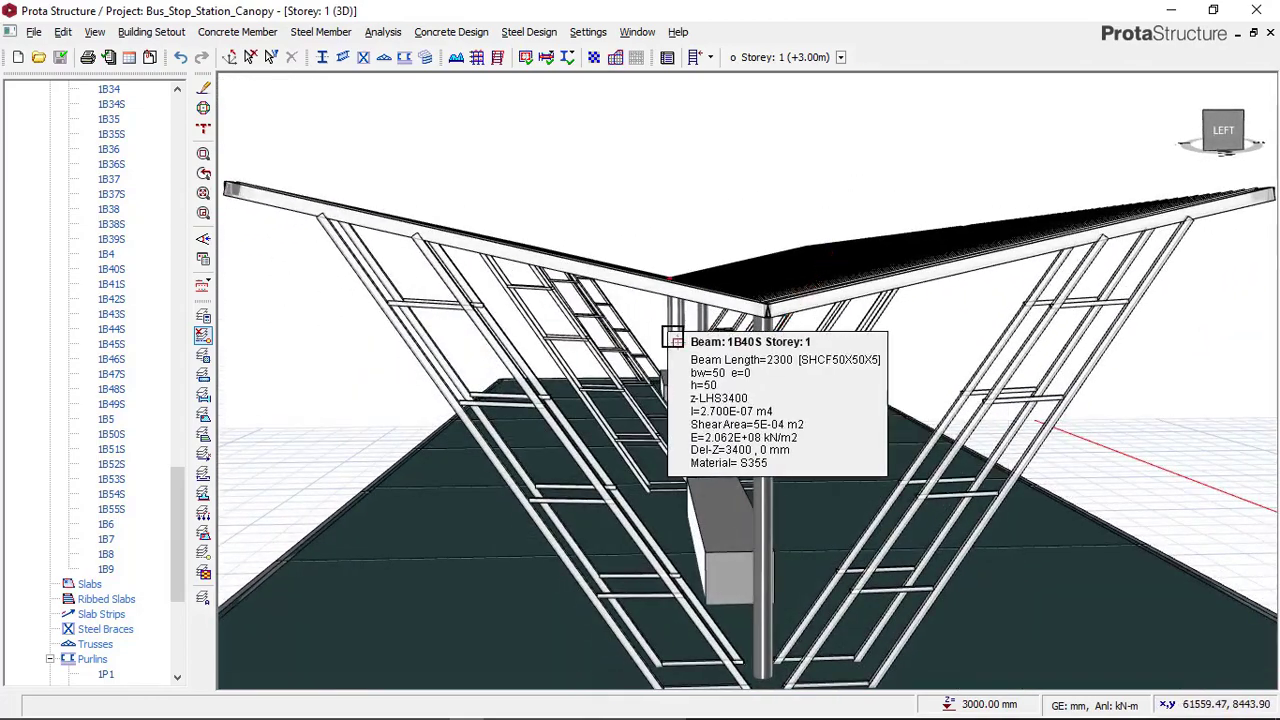
{"action": "middle_click_drag", "start_coordinate": [680, 330], "coordinate": [692, 336]}
{"action": "scroll", "coordinate": [558, 300], "scroll_direction": "down", "scroll_amount": 3}
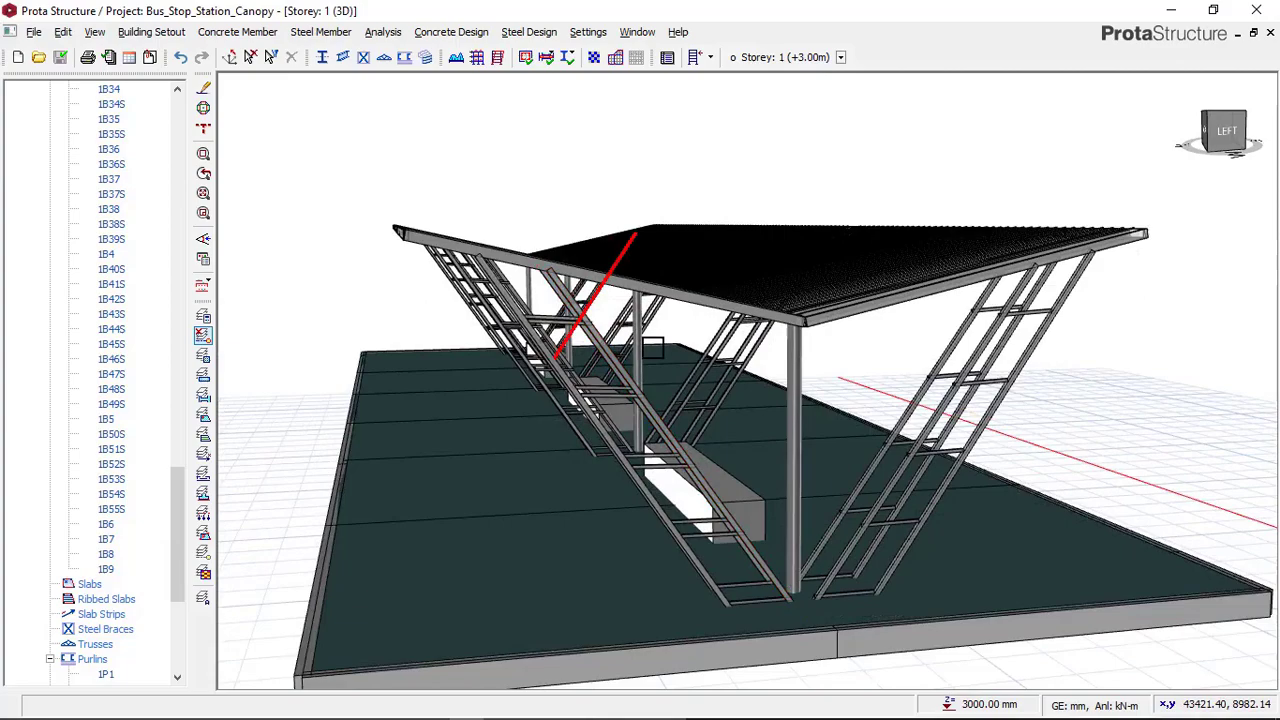
Examine the bays along the canopy's back side, the right roof edge and the right end frame.
{"action": "middle_click_drag", "start_coordinate": [748, 380], "coordinate": [818, 364]}
{"action": "scroll", "coordinate": [784, 332], "scroll_direction": "down", "scroll_amount": 4}
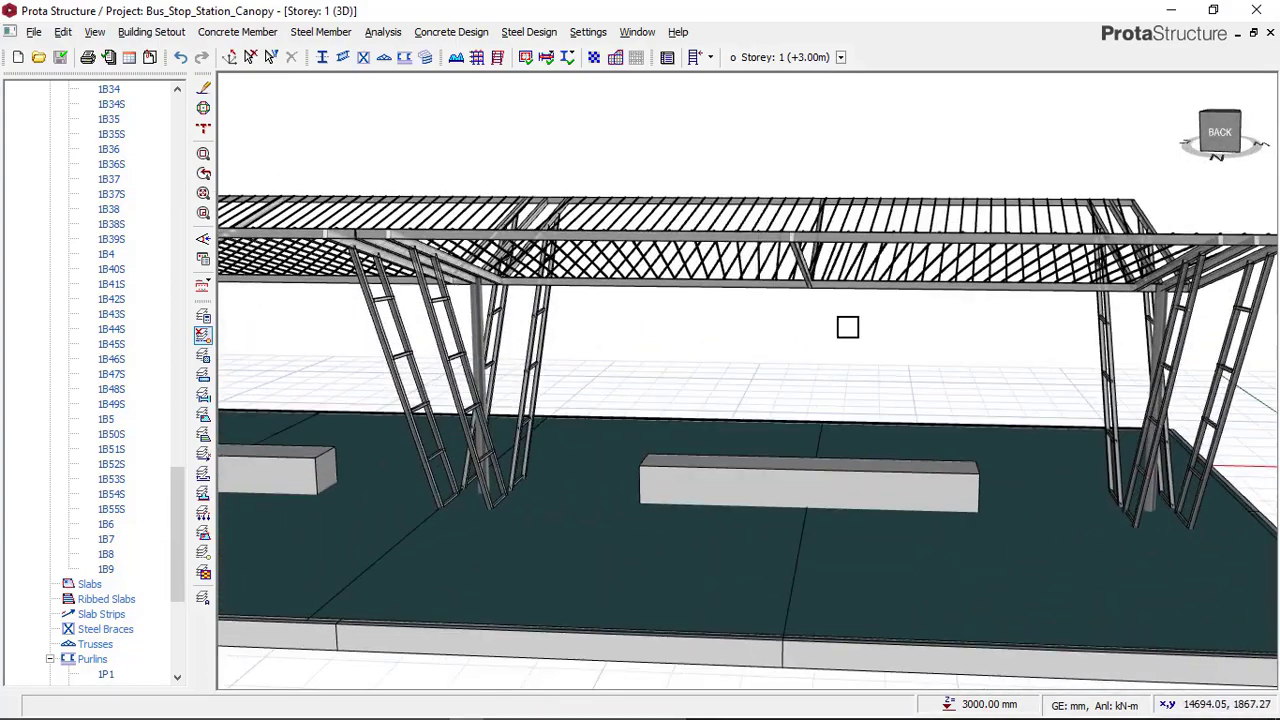
{"action": "middle_click_drag", "start_coordinate": [694, 337], "coordinate": [931, 317]}
{"action": "scroll", "coordinate": [931, 317], "scroll_direction": "down", "scroll_amount": 2}
{"action": "middle_click_drag", "start_coordinate": [653, 331], "coordinate": [749, 319]}
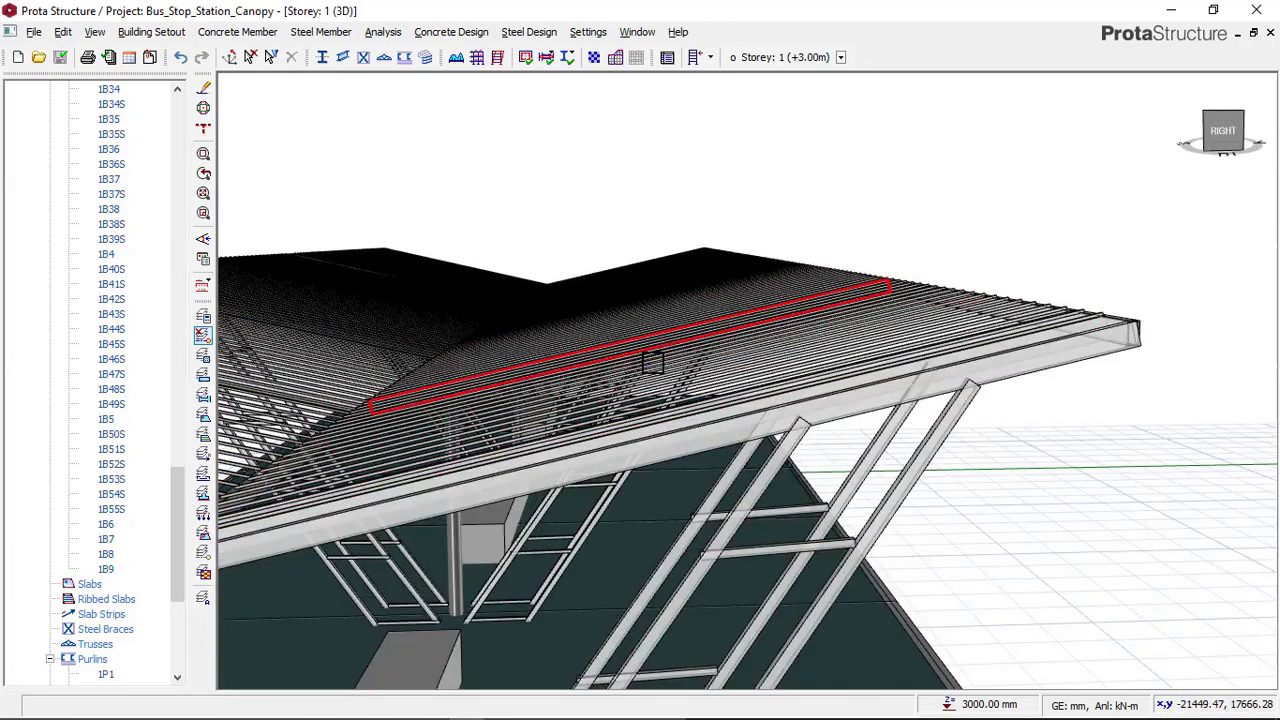
{"action": "middle_click_drag", "start_coordinate": [652, 363], "coordinate": [628, 315]}
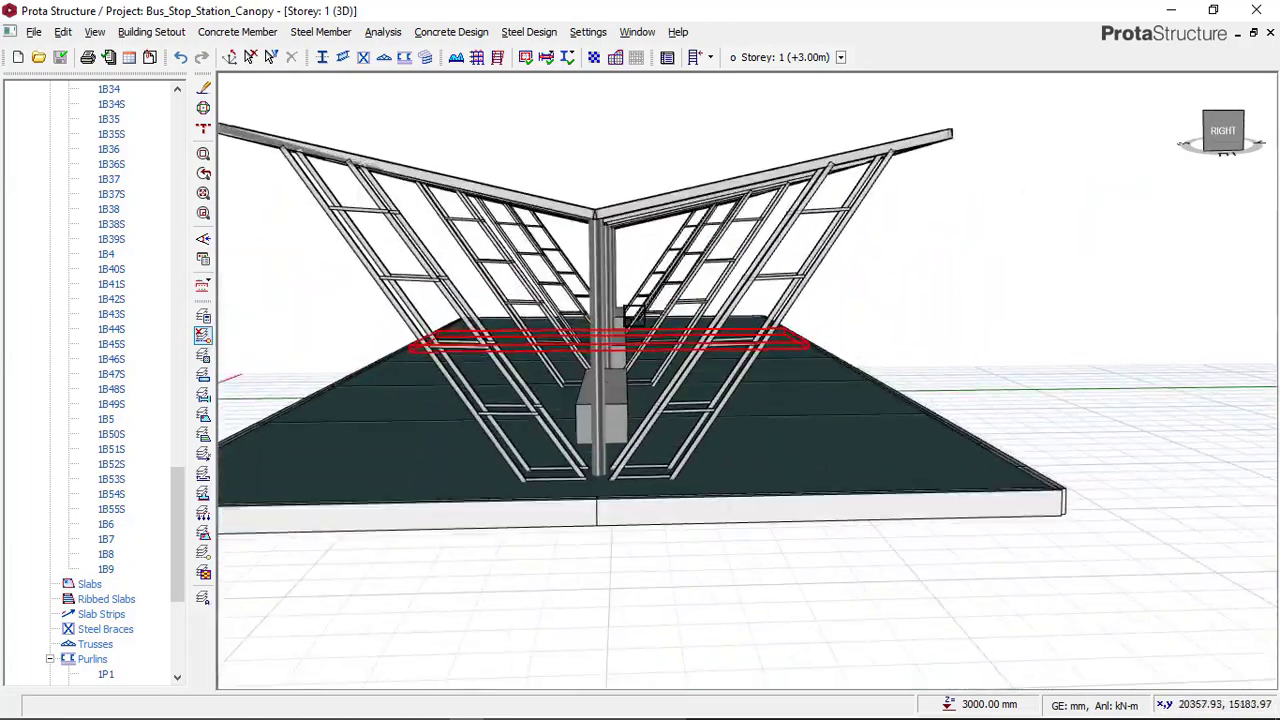
{"action": "scroll", "coordinate": [628, 315], "scroll_direction": "up", "scroll_amount": 3}
{"action": "scroll", "coordinate": [626, 314], "scroll_direction": "down", "scroll_amount": 5}
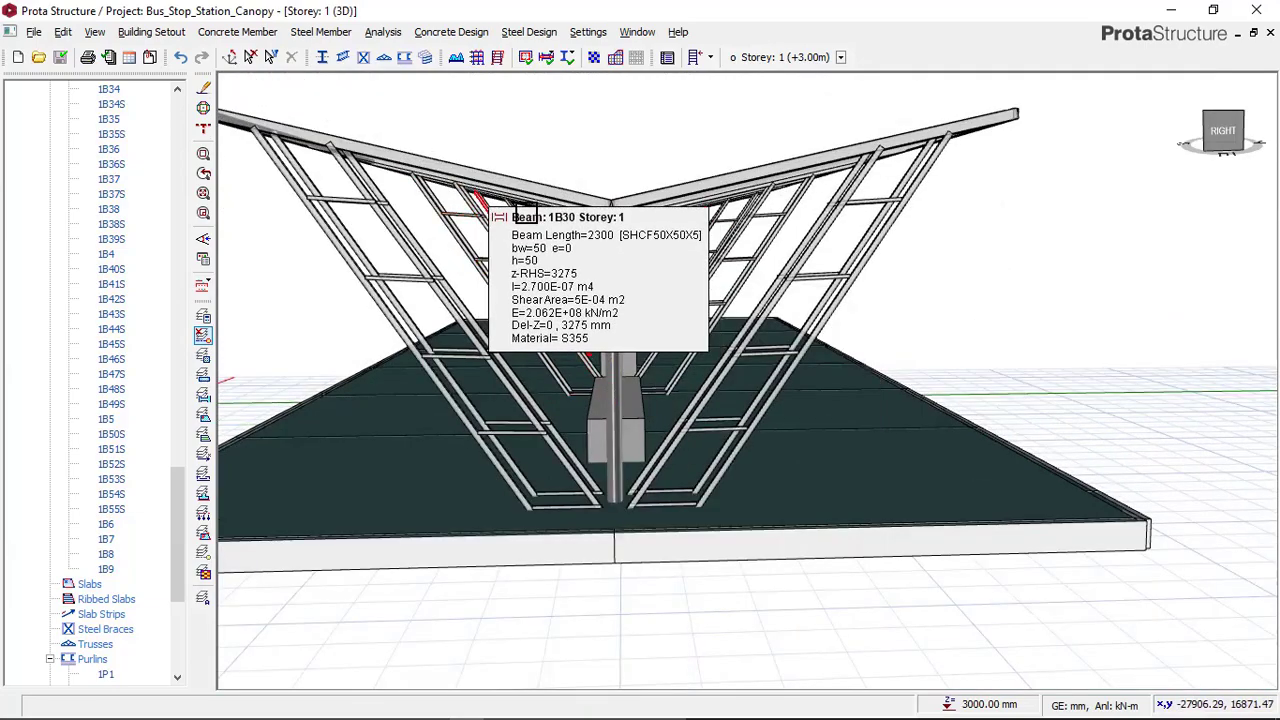
Examine the long roof edge and the underside of the canopy towards its left end.
{"action": "middle_click_drag", "start_coordinate": [612, 277], "coordinate": [743, 237]}
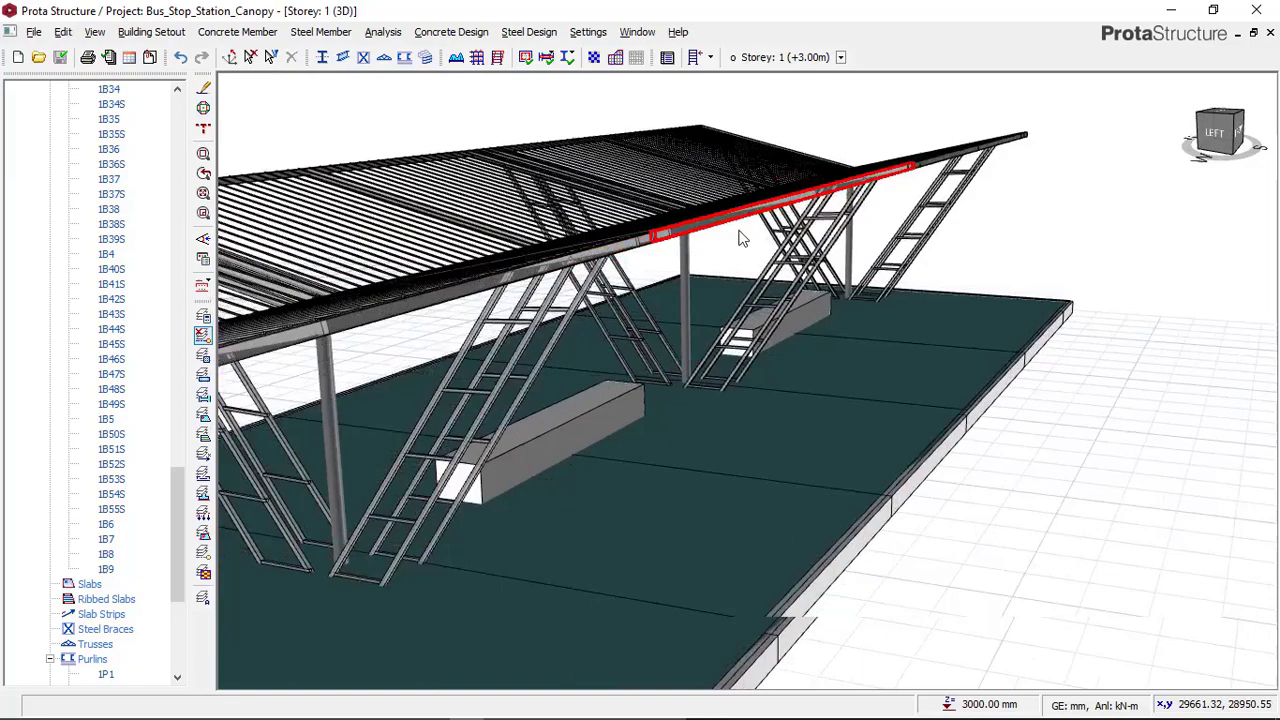
{"action": "scroll", "coordinate": [743, 237], "scroll_direction": "down", "scroll_amount": 2}
{"action": "middle_click_drag", "start_coordinate": [626, 250], "coordinate": [648, 294]}
{"action": "scroll", "coordinate": [602, 303], "scroll_direction": "down", "scroll_amount": 6}
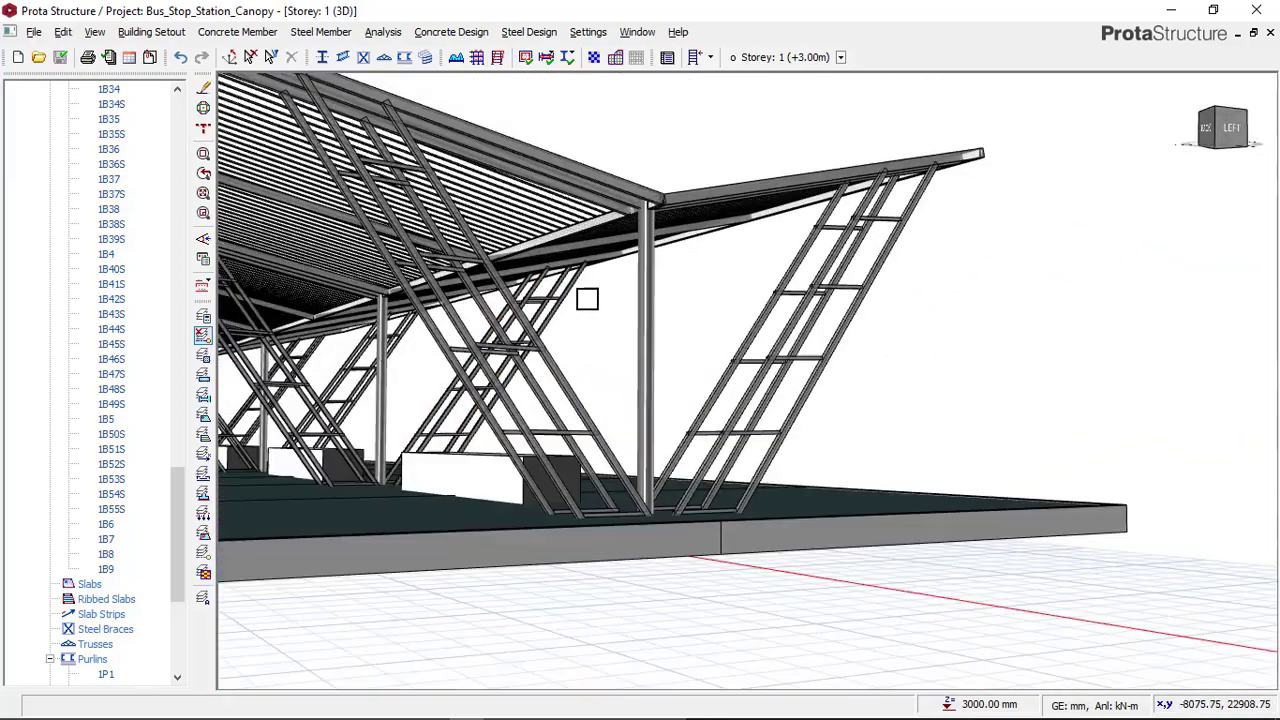
{"action": "middle_click_drag", "start_coordinate": [737, 371], "coordinate": [524, 294]}
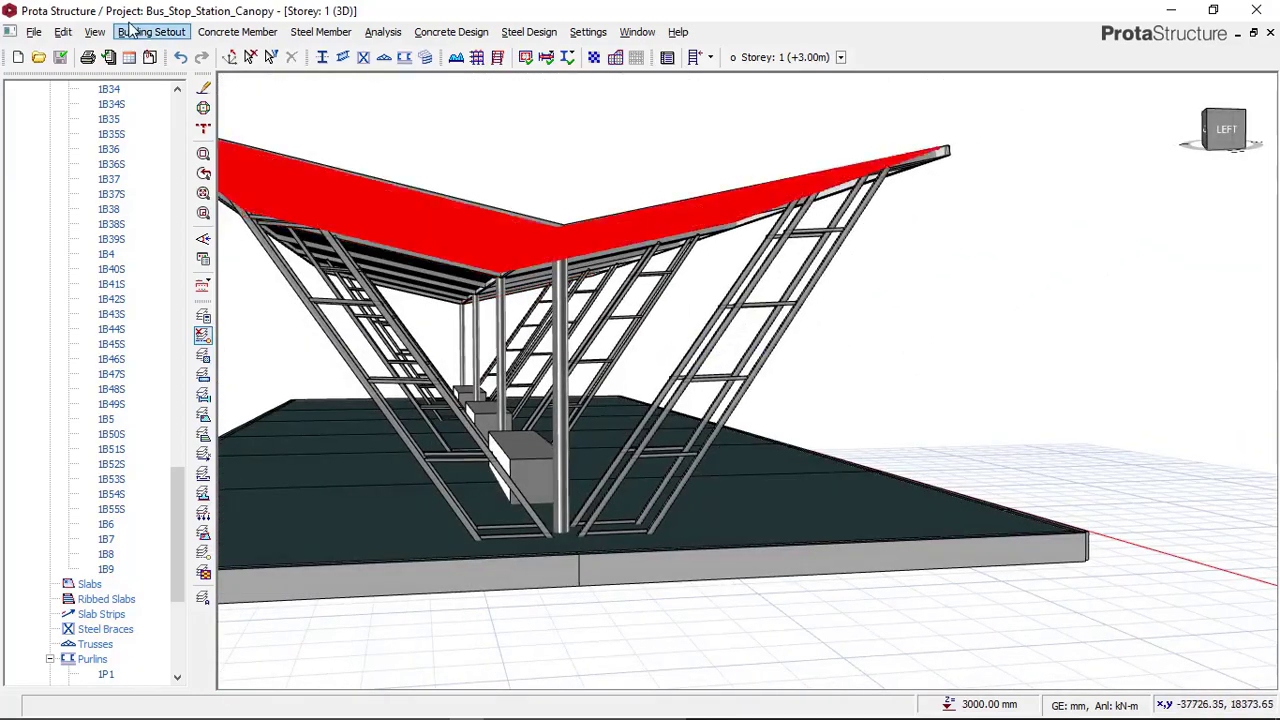
Inspect the front edge beam and the purlin ends close up at the roof's front-left corner.
{"action": "middle_click_drag", "start_coordinate": [612, 326], "coordinate": [990, 362]}
{"action": "middle_click_drag", "start_coordinate": [860, 385], "coordinate": [726, 352]}
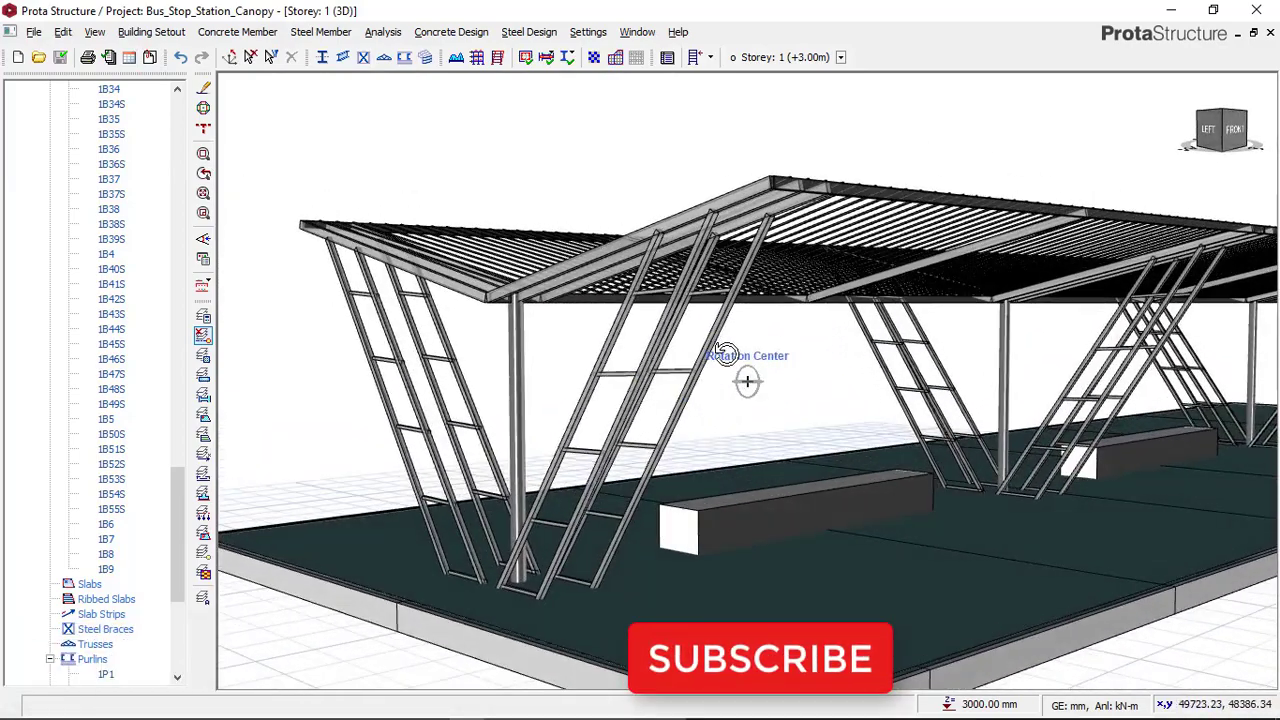
{"action": "scroll", "coordinate": [797, 183], "scroll_direction": "up", "scroll_amount": 5}
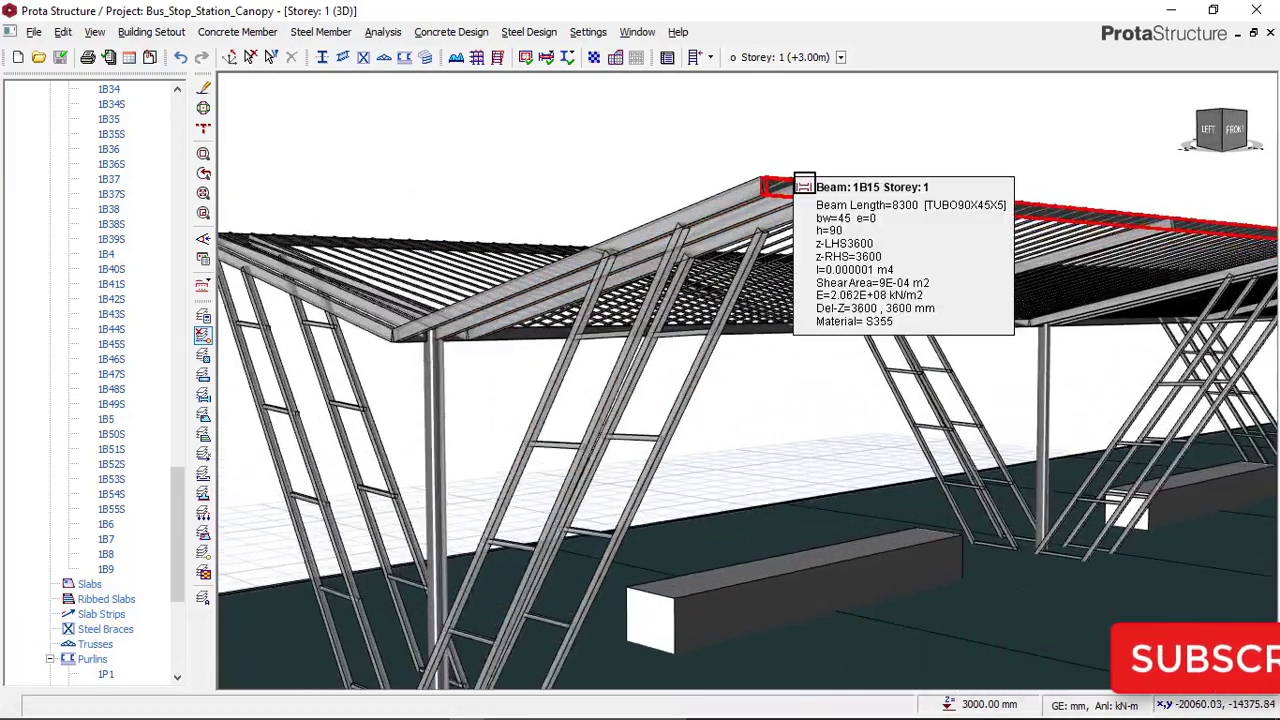
{"action": "scroll", "coordinate": [849, 197], "scroll_direction": "down", "scroll_amount": 6}
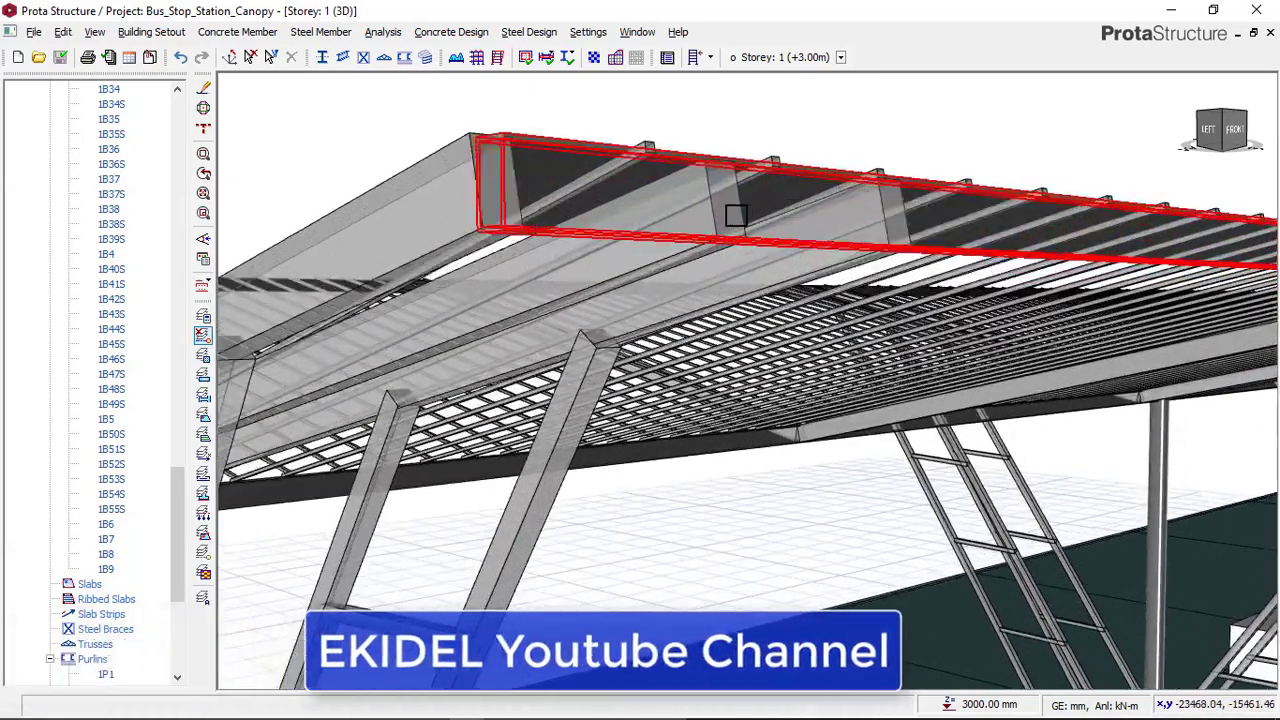
{"action": "scroll", "coordinate": [826, 282], "scroll_direction": "down", "scroll_amount": 3}
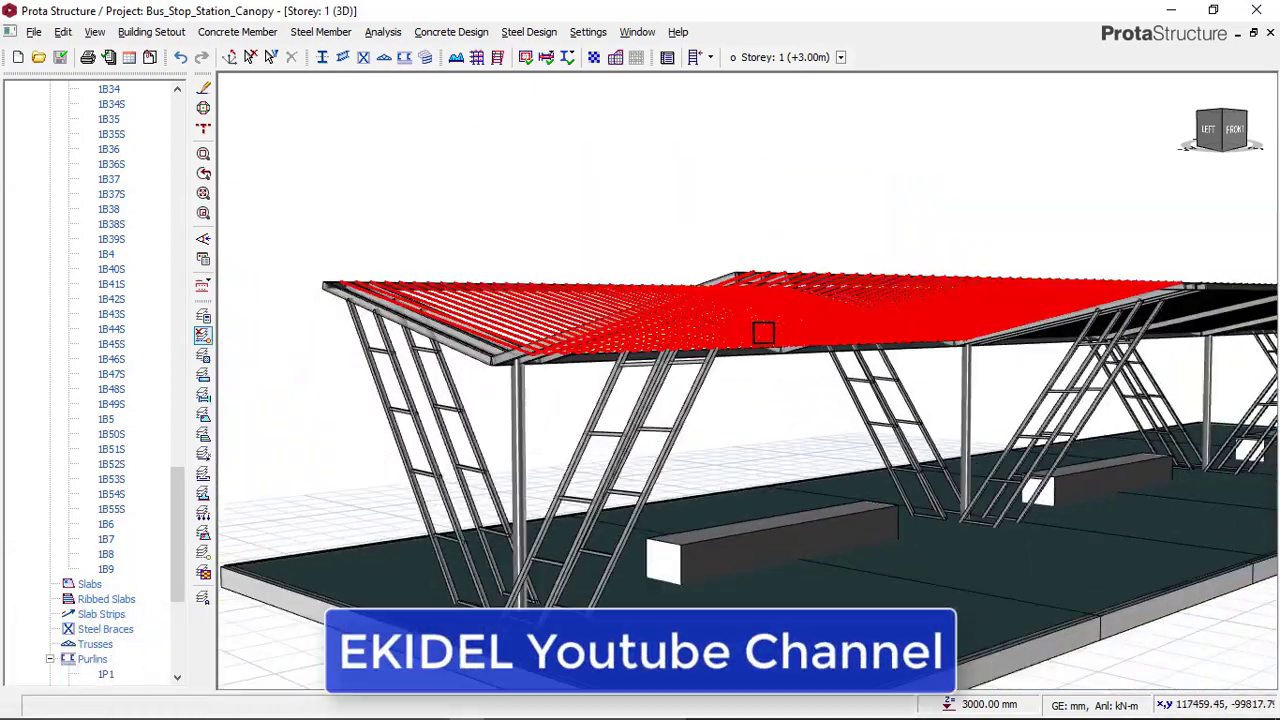
Examine the left end of the canopy from low and raised viewpoints, including the valley between the roof wings.
{"action": "middle_click_drag", "start_coordinate": [763, 331], "coordinate": [822, 328]}
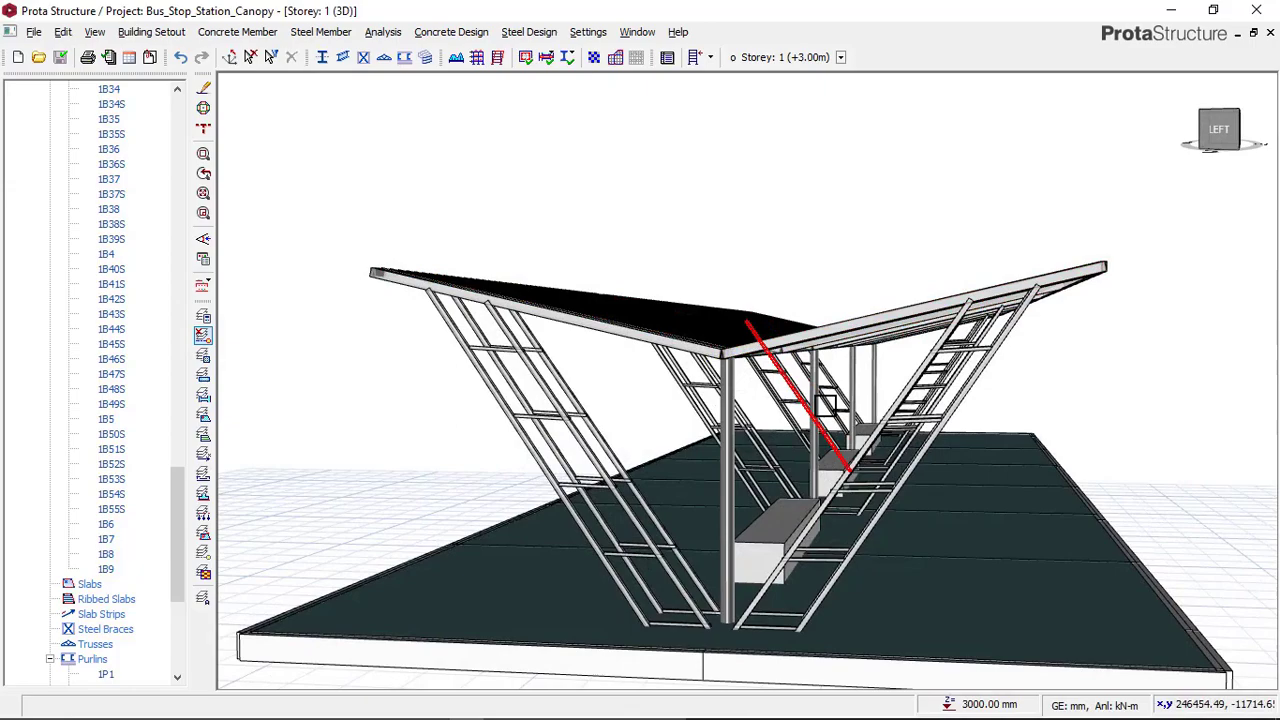
{"action": "scroll", "coordinate": [825, 405], "scroll_direction": "down", "scroll_amount": 2}
{"action": "middle_click_drag", "start_coordinate": [830, 398], "coordinate": [772, 409]}
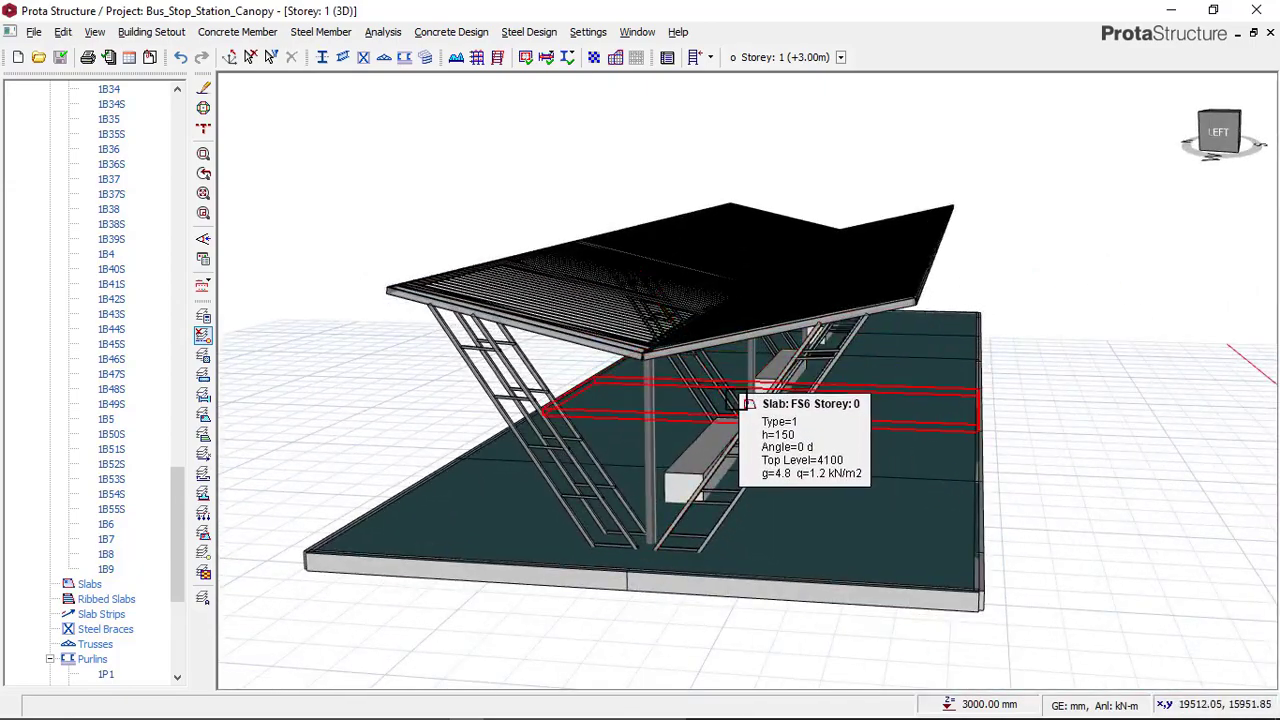
{"action": "scroll", "coordinate": [680, 405], "scroll_direction": "up", "scroll_amount": 3}
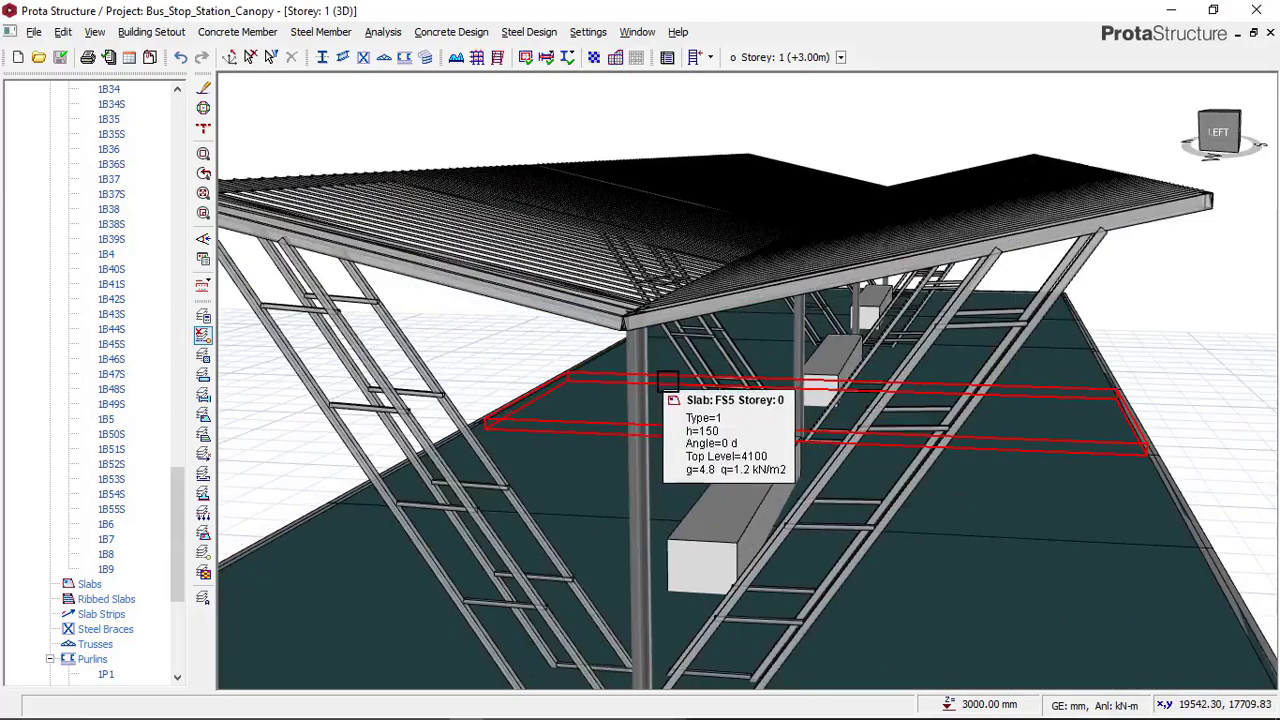
{"action": "scroll", "coordinate": [647, 328], "scroll_direction": "up", "scroll_amount": 2}
{"action": "scroll", "coordinate": [647, 328], "scroll_direction": "down", "scroll_amount": 3}
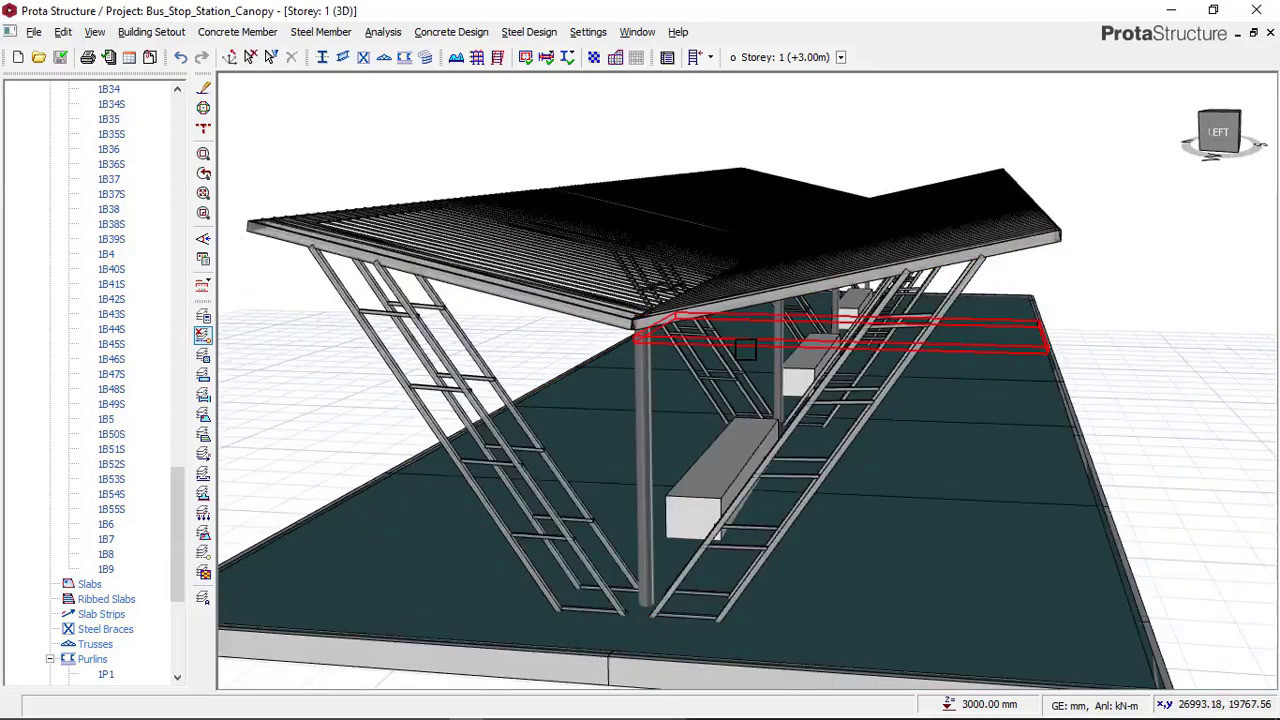
{"action": "mouse_move", "coordinate": [747, 380]}
{"action": "middle_mouse_down"}
{"action": "mouse_move", "coordinate": [734, 351]}
{"action": "mouse_move", "coordinate": [708, 346]}
{"action": "mouse_move", "coordinate": [715, 335]}
{"action": "middle_mouse_up"}
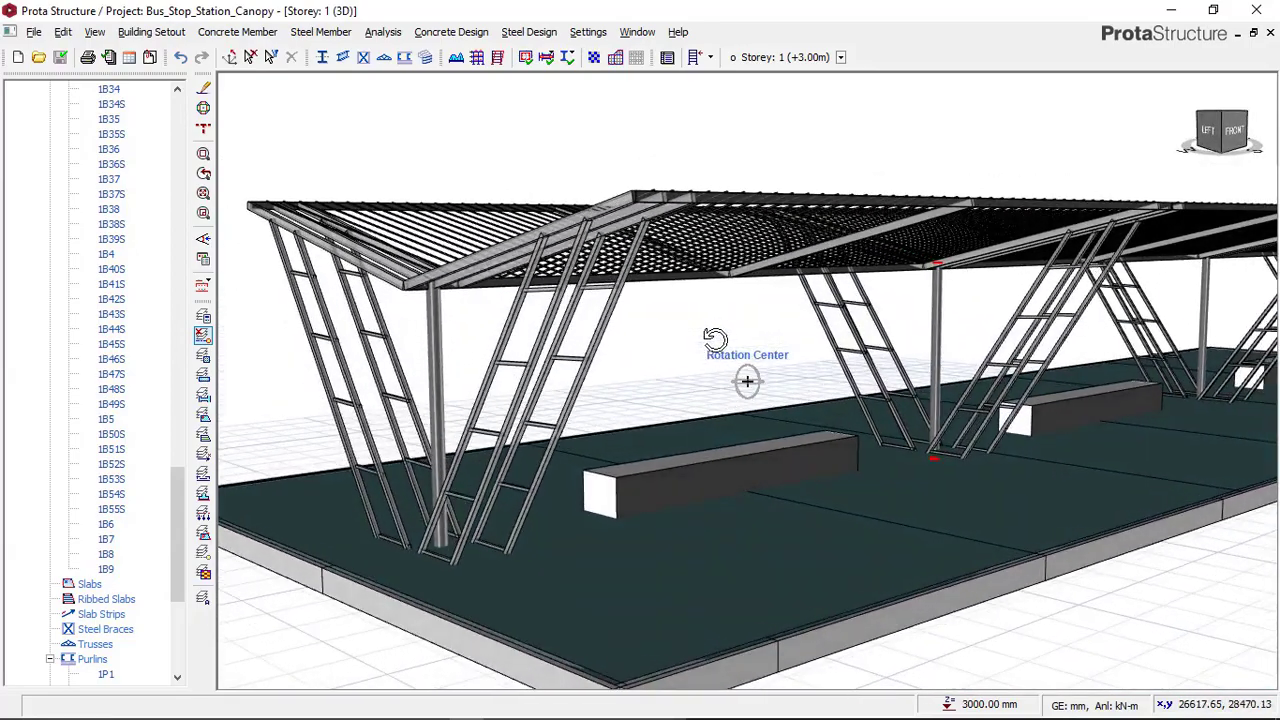
Inspect the left end column and the row of inclined supports along the canopy's central axis.
{"action": "scroll", "coordinate": [666, 342], "scroll_direction": "down", "scroll_amount": 2}
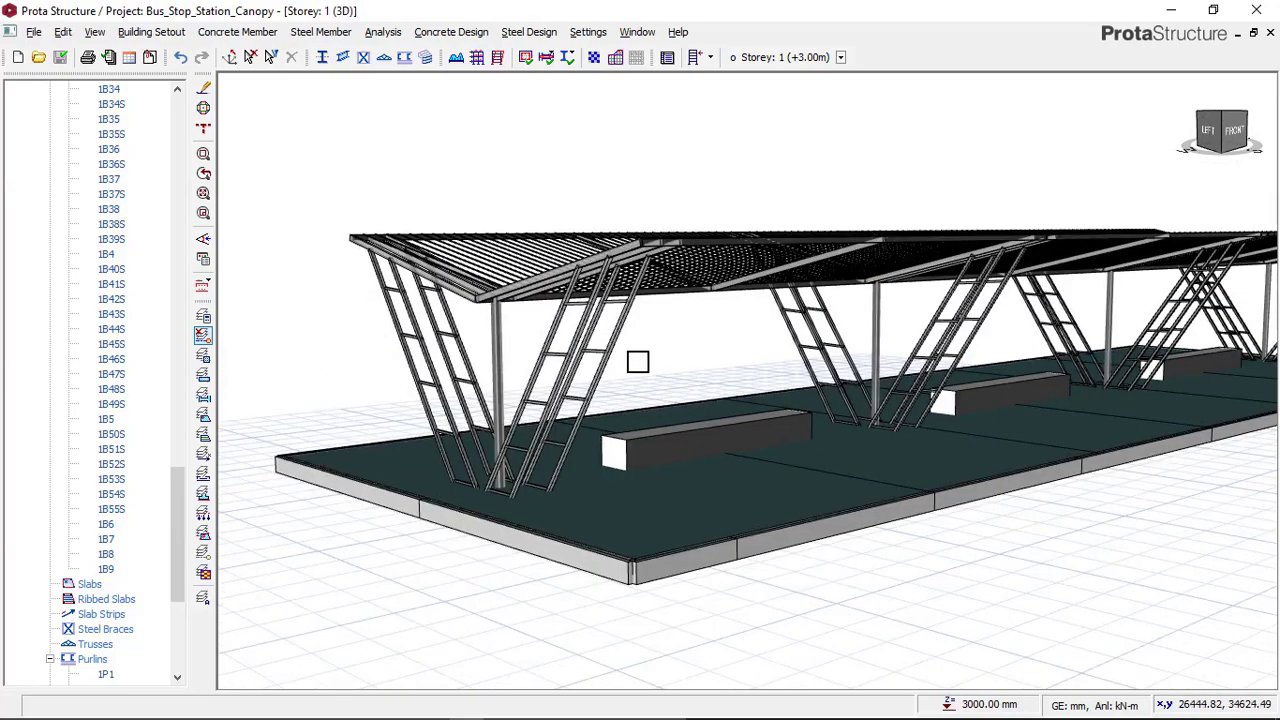
{"action": "scroll", "coordinate": [640, 362], "scroll_direction": "up", "scroll_amount": 2}
{"action": "mouse_move", "coordinate": [640, 364]}
{"action": "middle_mouse_down"}
{"action": "mouse_move", "coordinate": [727, 357]}
{"action": "mouse_move", "coordinate": [697, 366]}
{"action": "middle_mouse_up"}
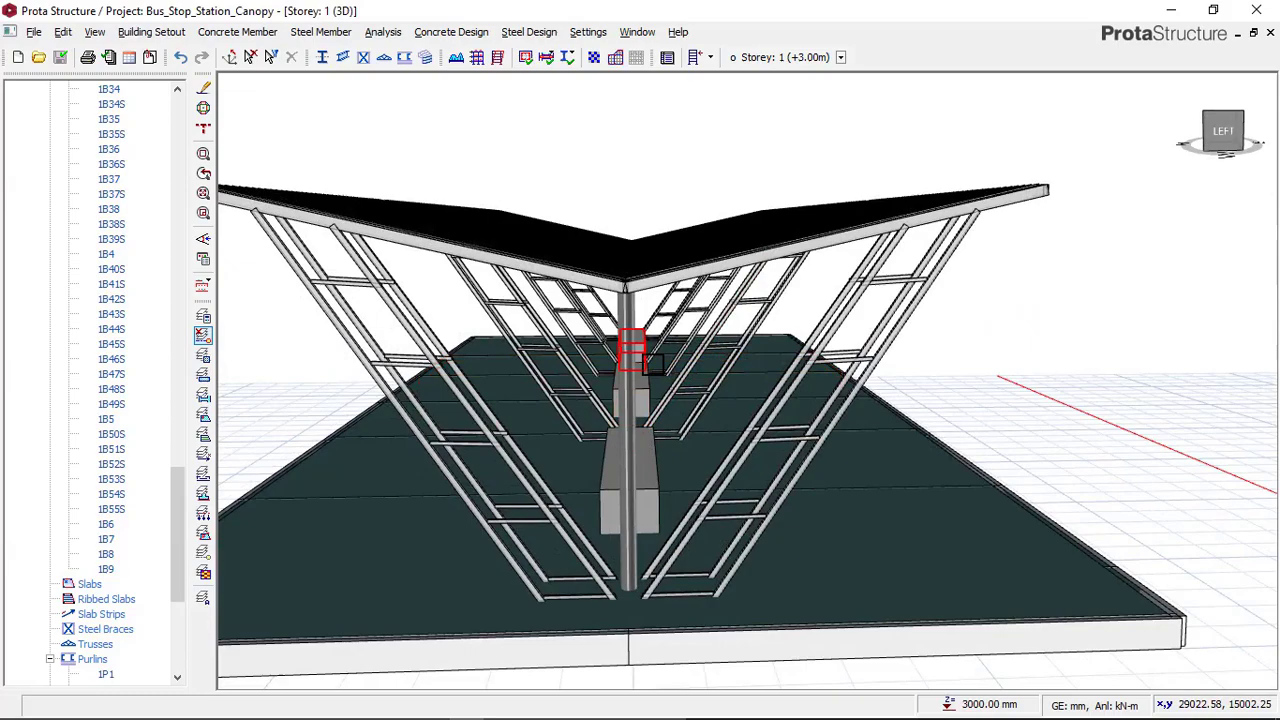
{"action": "scroll", "coordinate": [653, 362], "scroll_direction": "up", "scroll_amount": 4}
{"action": "scroll", "coordinate": [665, 348], "scroll_direction": "down", "scroll_amount": 4}
{"action": "scroll", "coordinate": [675, 343], "scroll_direction": "up", "scroll_amount": 3}
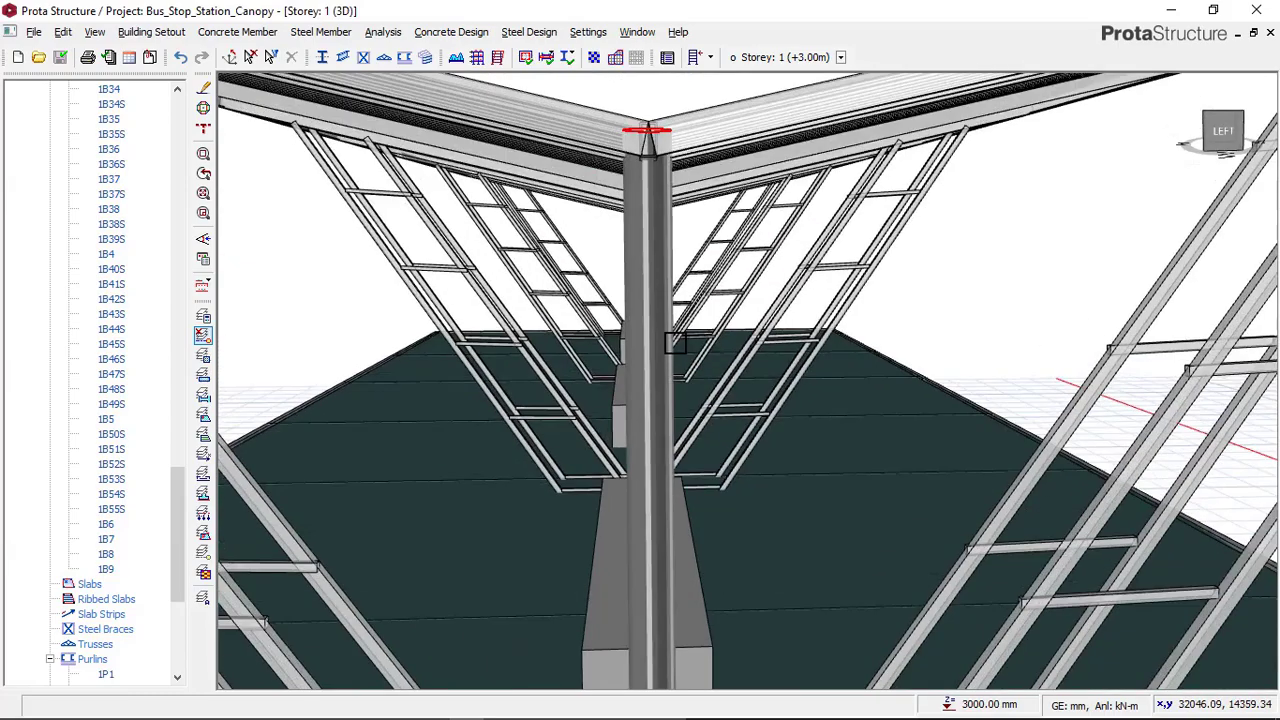
Examine the right end of the canopy, with its circular column, inclined supports and V-shaped roof profile.
{"action": "scroll", "coordinate": [700, 342], "scroll_direction": "down", "scroll_amount": 2}
{"action": "mouse_move", "coordinate": [654, 335]}
{"action": "middle_mouse_down"}
{"action": "mouse_move", "coordinate": [737, 371]}
{"action": "mouse_move", "coordinate": [603, 331]}
{"action": "mouse_move", "coordinate": [824, 338]}
{"action": "middle_mouse_up"}
{"action": "scroll", "coordinate": [676, 345], "scroll_direction": "down", "scroll_amount": 5}
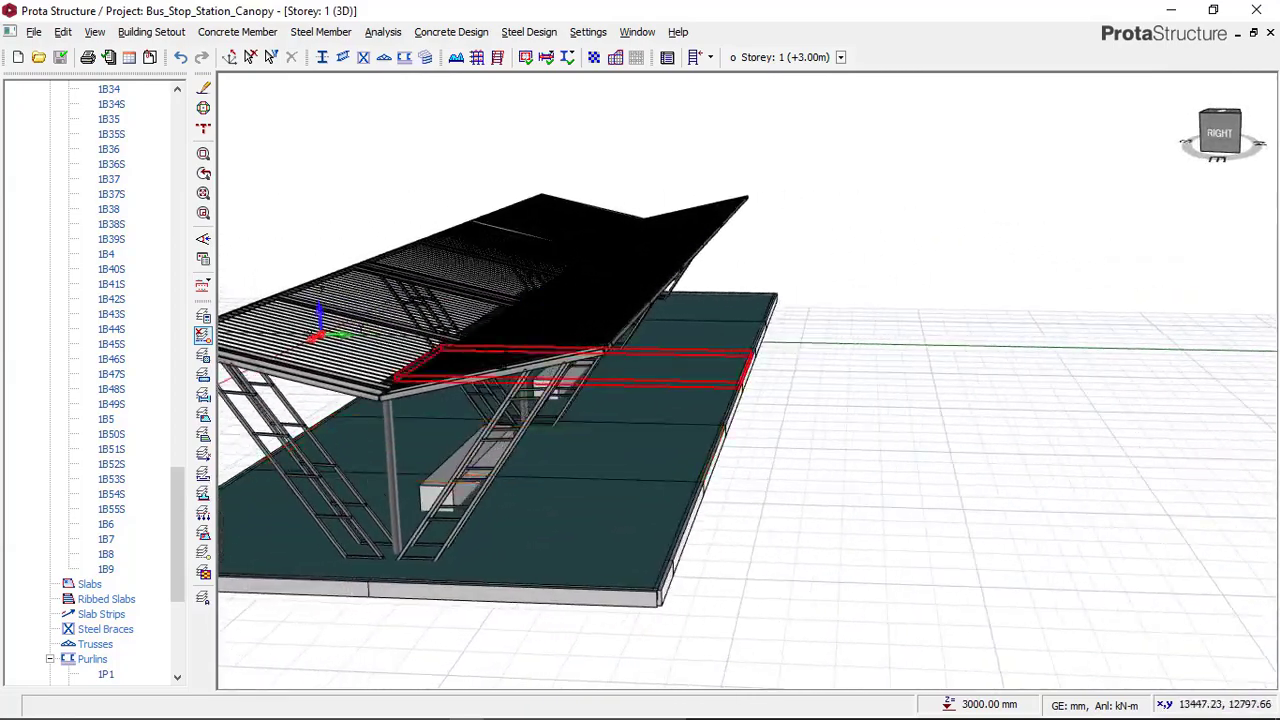
{"action": "middle_click_drag", "start_coordinate": [480, 352], "coordinate": [576, 345]}
{"action": "scroll", "coordinate": [574, 318], "scroll_direction": "up", "scroll_amount": 5}
{"action": "scroll", "coordinate": [578, 313], "scroll_direction": "down", "scroll_amount": 6}
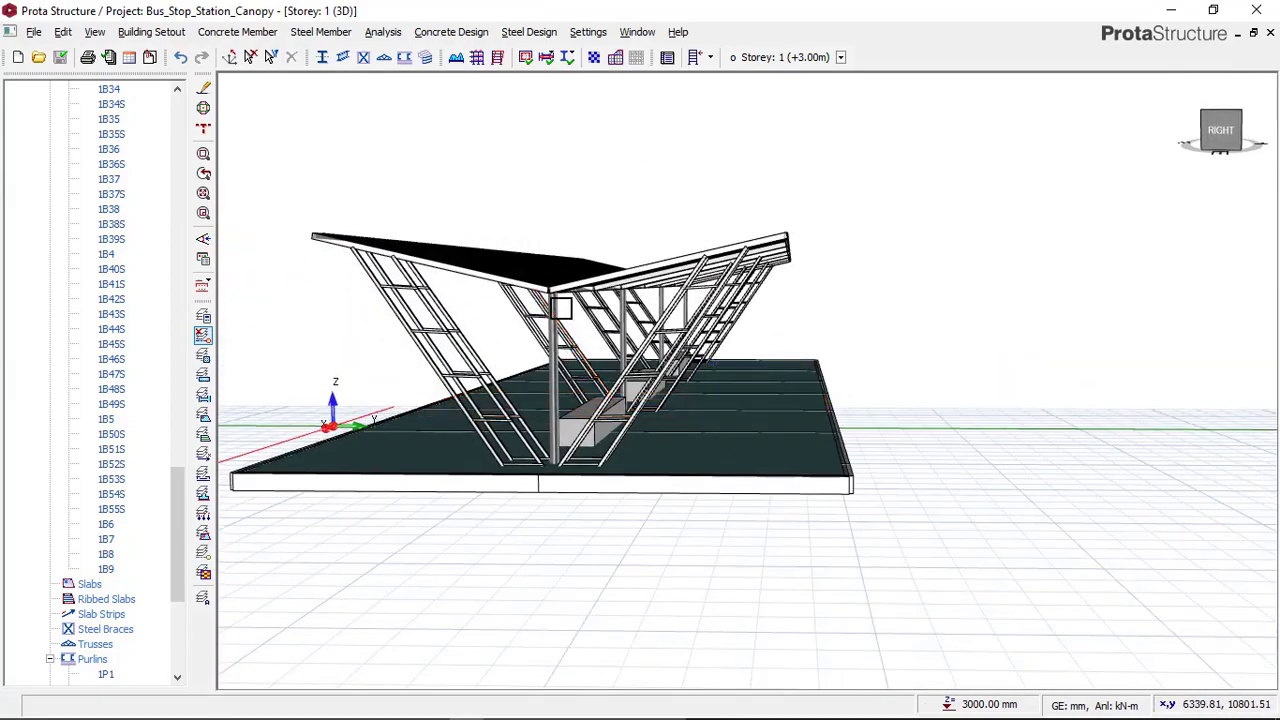
{"action": "scroll", "coordinate": [560, 308], "scroll_direction": "up", "scroll_amount": 2}
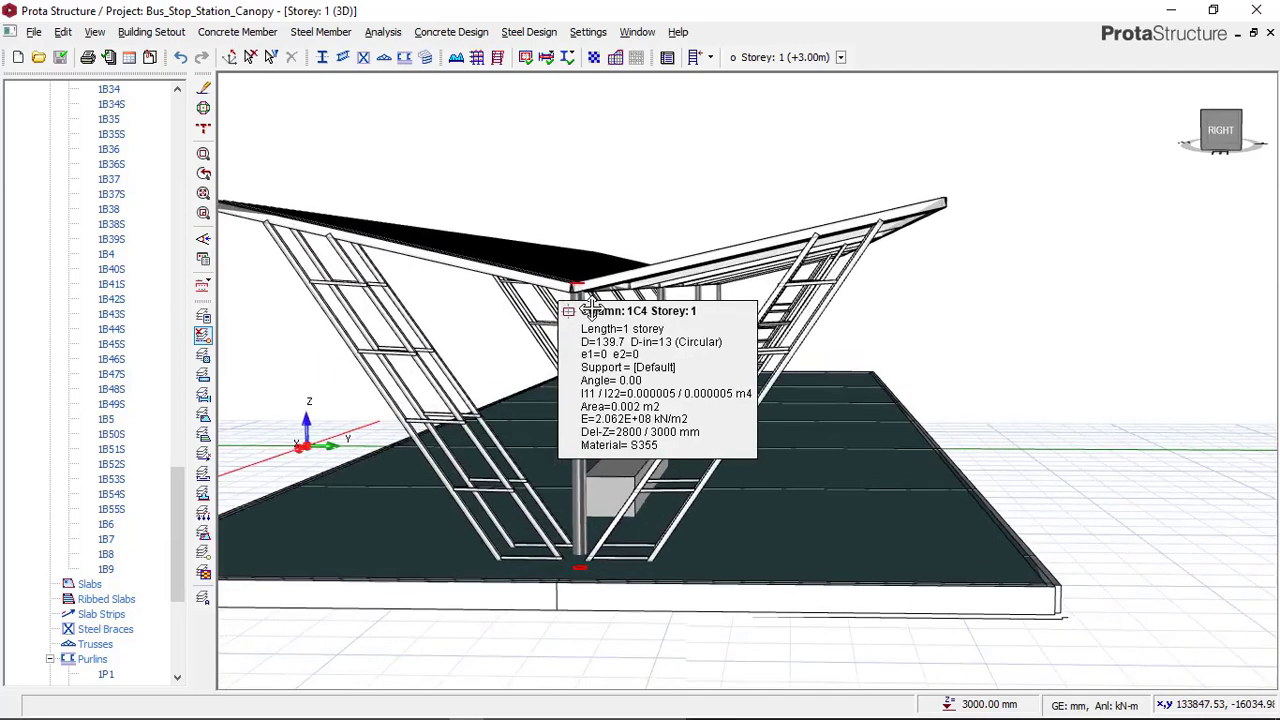
{"action": "middle_click_drag", "start_coordinate": [561, 311], "coordinate": [603, 318]}
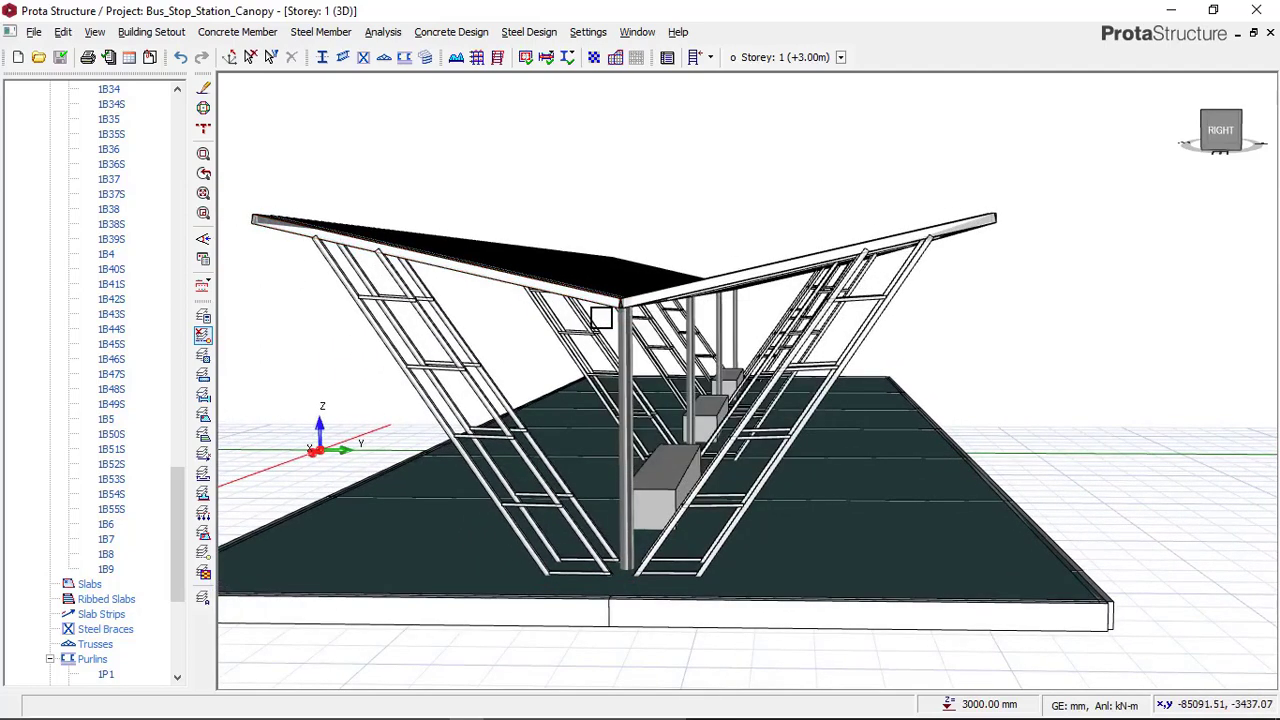
Inspect the sloping roof beams and inclined supports around the central column at the canopy's right end.
{"action": "mouse_move", "coordinate": [603, 319]}
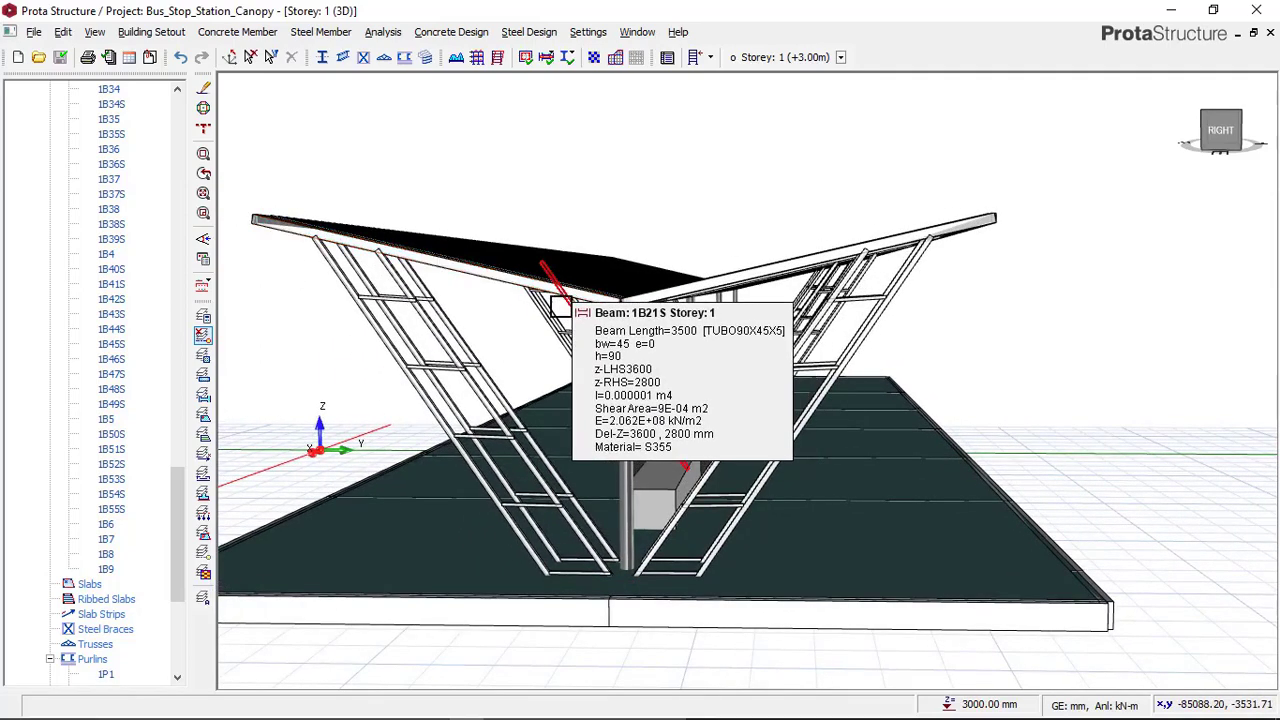
{"action": "middle_click_drag", "start_coordinate": [543, 302], "coordinate": [597, 311]}
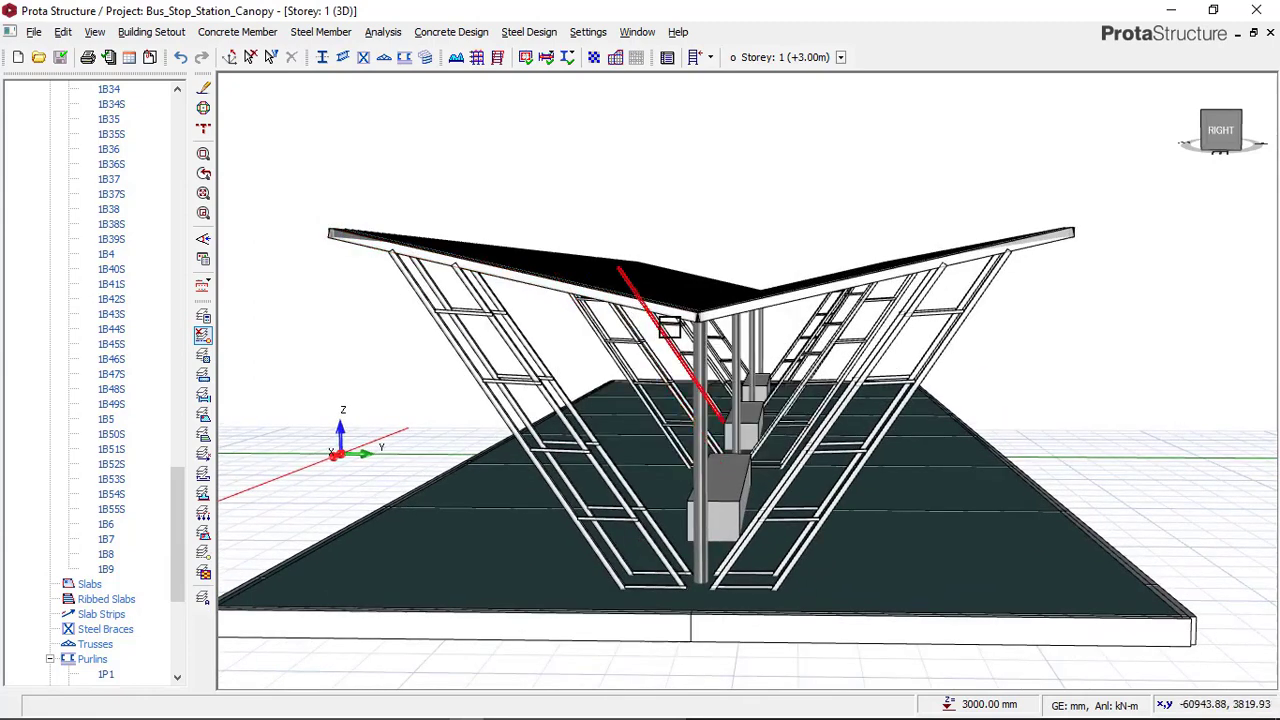
{"action": "scroll", "coordinate": [669, 327], "scroll_direction": "up", "scroll_amount": 3}
{"action": "mouse_move", "coordinate": [688, 327]}
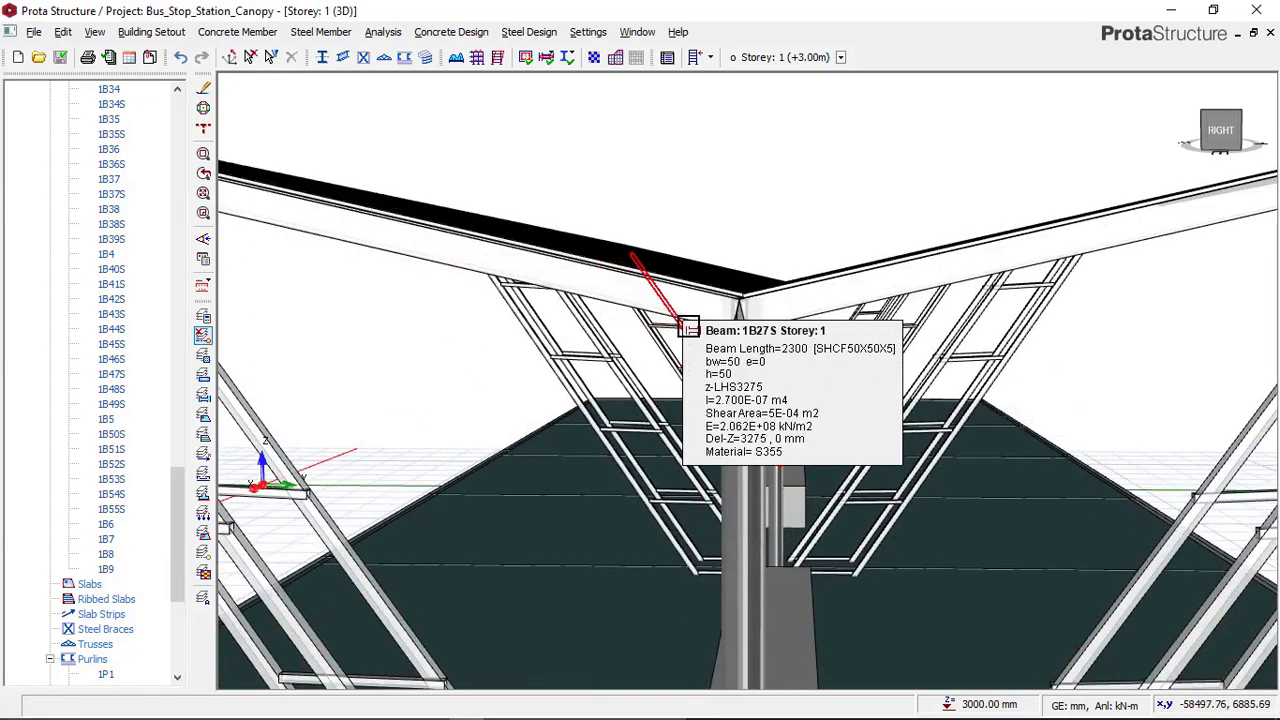
{"action": "scroll", "coordinate": [689, 327], "scroll_direction": "down", "scroll_amount": 4}
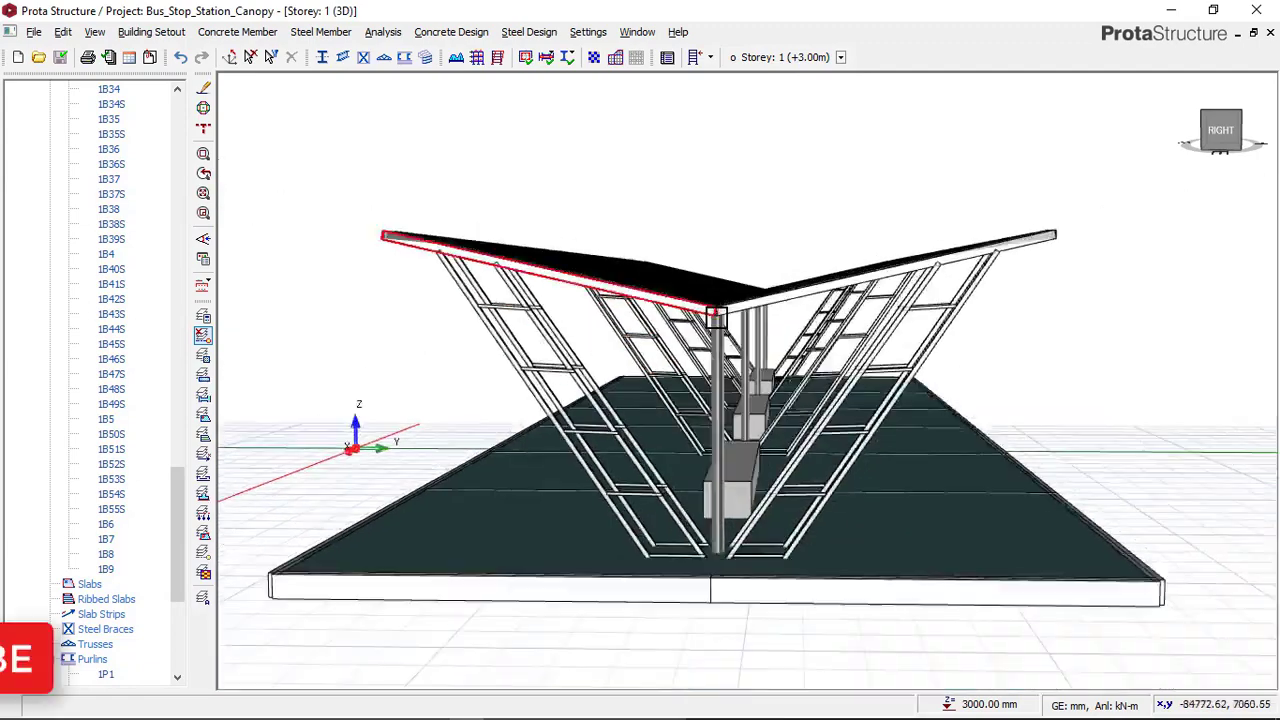
{"action": "mouse_move", "coordinate": [723, 337]}
{"action": "middle_mouse_down"}
{"action": "mouse_move", "coordinate": [669, 340]}
{"action": "mouse_move", "coordinate": [714, 320]}
{"action": "middle_mouse_up"}
{"action": "mouse_move", "coordinate": [715, 325]}
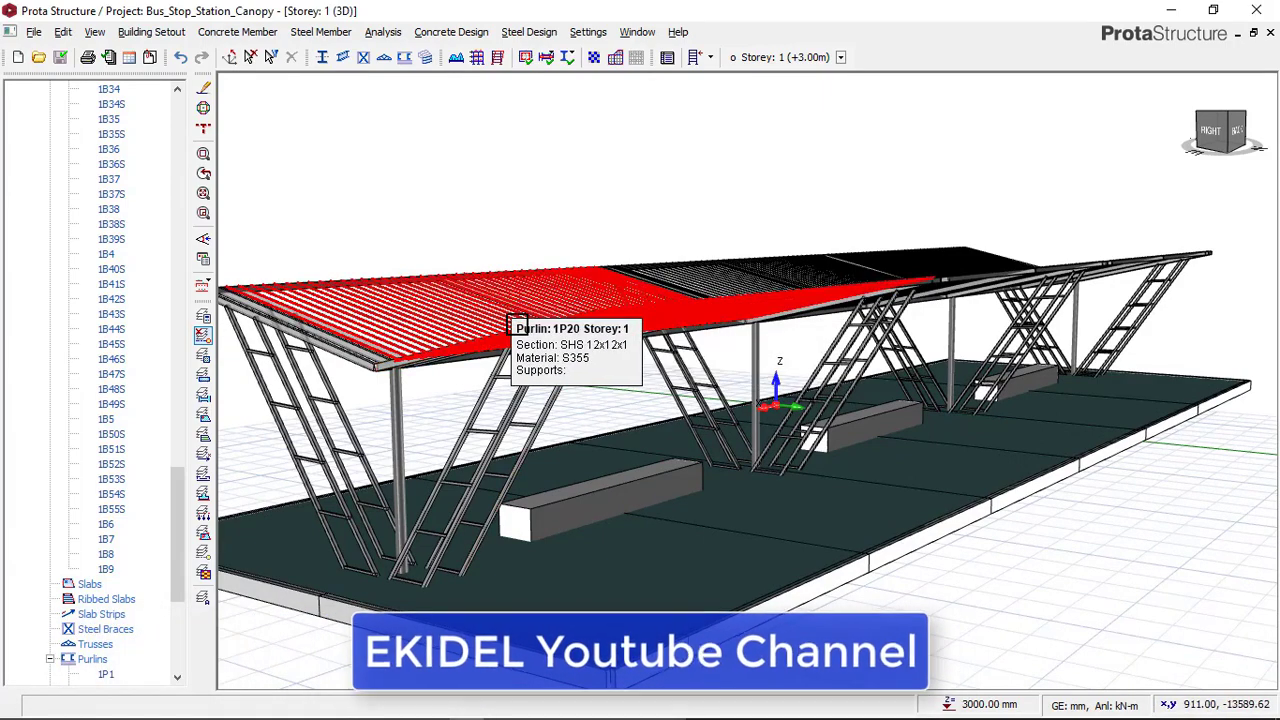
Examine the roof purlins and the row of supports and benches along both long sides of the canopy.
{"action": "scroll", "coordinate": [700, 305], "scroll_direction": "up", "scroll_amount": 2}
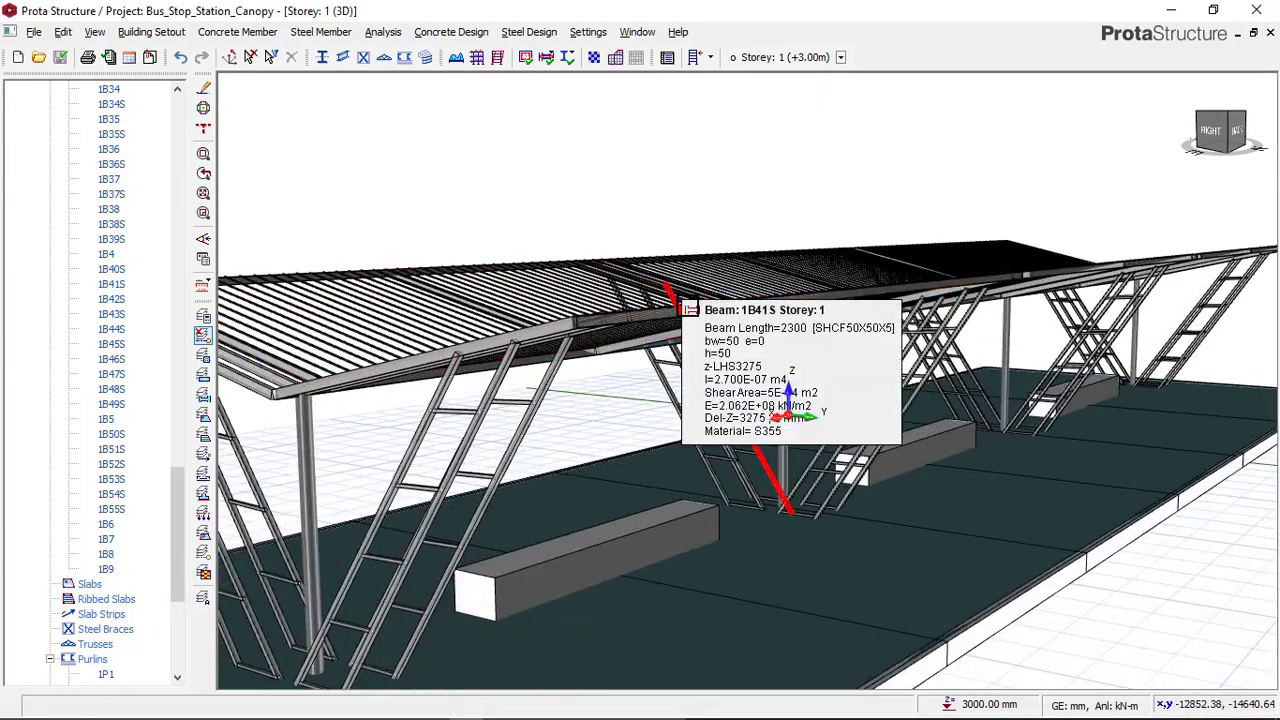
{"action": "scroll", "coordinate": [732, 288], "scroll_direction": "down", "scroll_amount": 2}
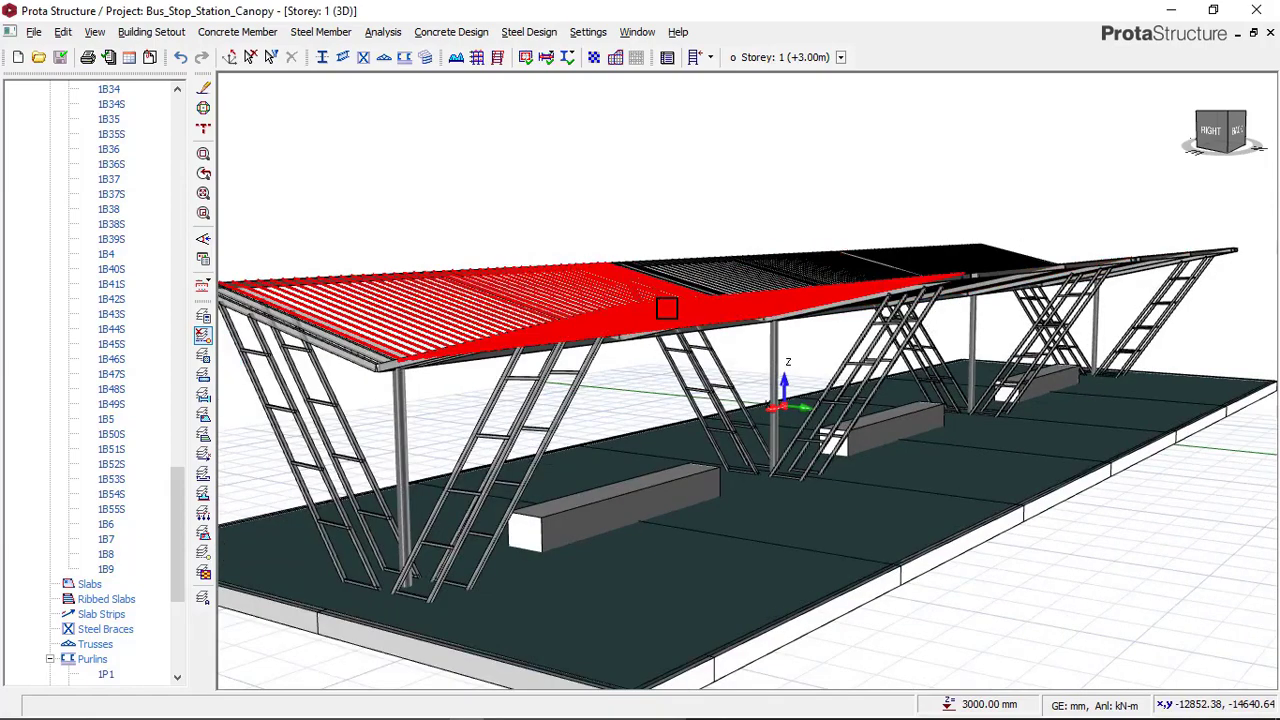
{"action": "middle_click_drag", "start_coordinate": [668, 308], "coordinate": [565, 306]}
{"action": "middle_click_drag", "start_coordinate": [701, 338], "coordinate": [652, 308]}
{"action": "mouse_move", "coordinate": [552, 287]}
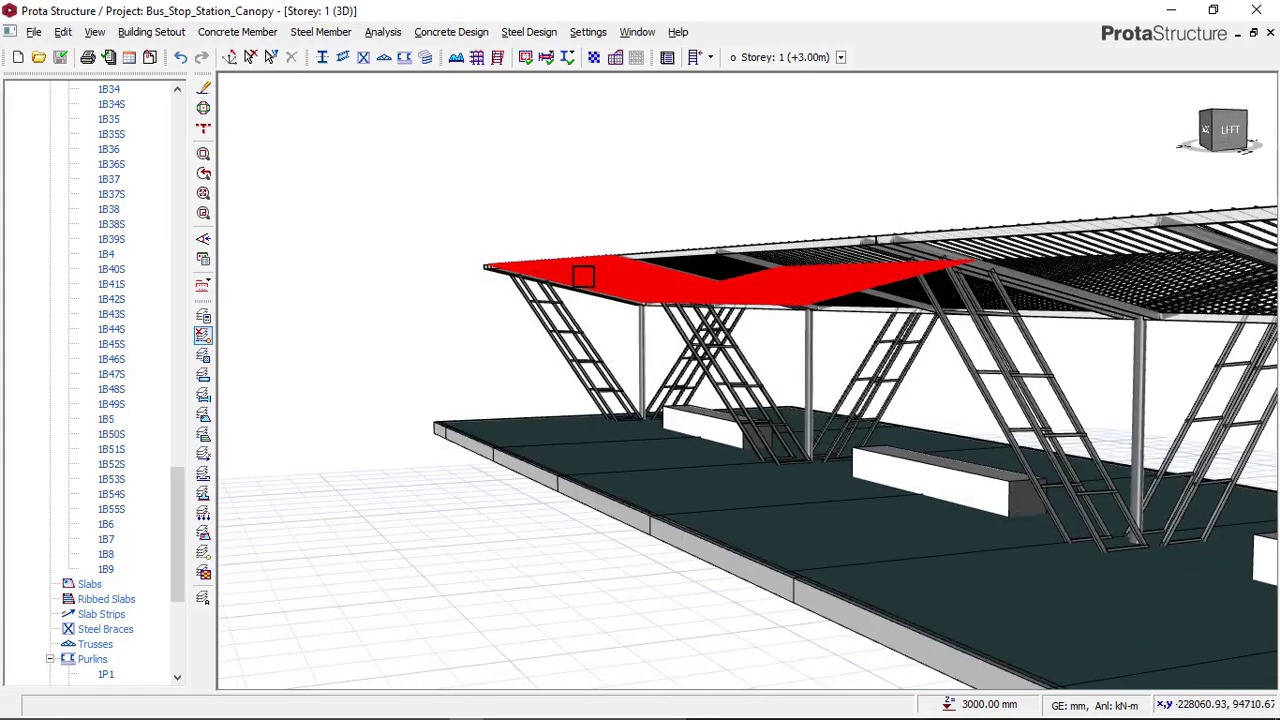
{"action": "middle_click_drag", "start_coordinate": [774, 331], "coordinate": [730, 332]}
{"action": "mouse_move", "coordinate": [726, 323]}
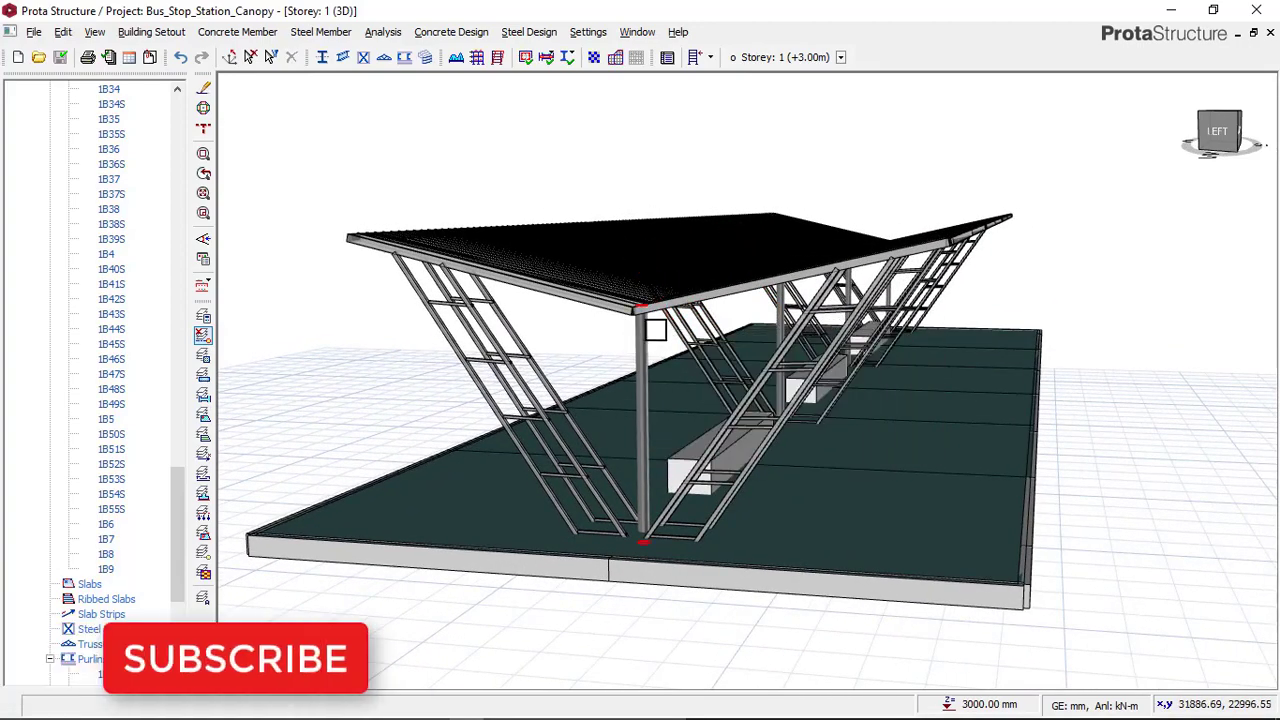
Inspect the circular column and the ladder-like inclined supports carrying the roof at the canopy's left end.
{"action": "scroll", "coordinate": [636, 334], "scroll_direction": "up", "scroll_amount": 2}
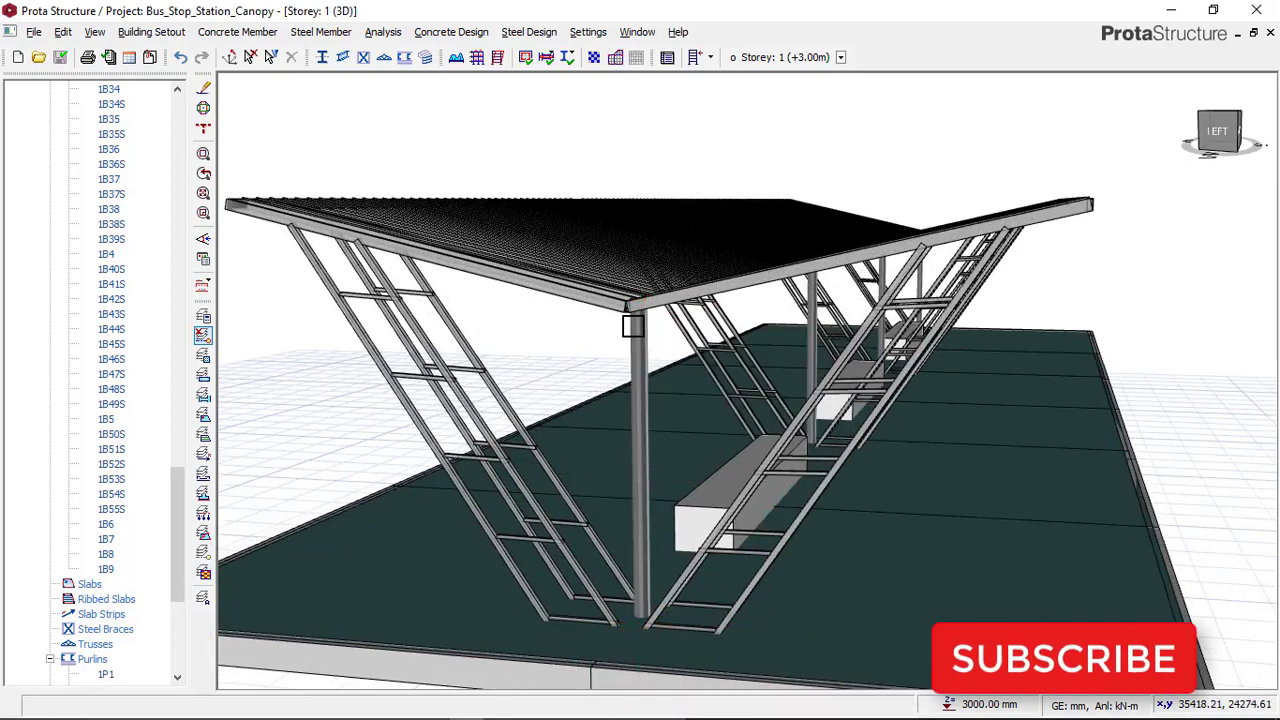
{"action": "middle_click_drag", "start_coordinate": [657, 303], "coordinate": [668, 308]}
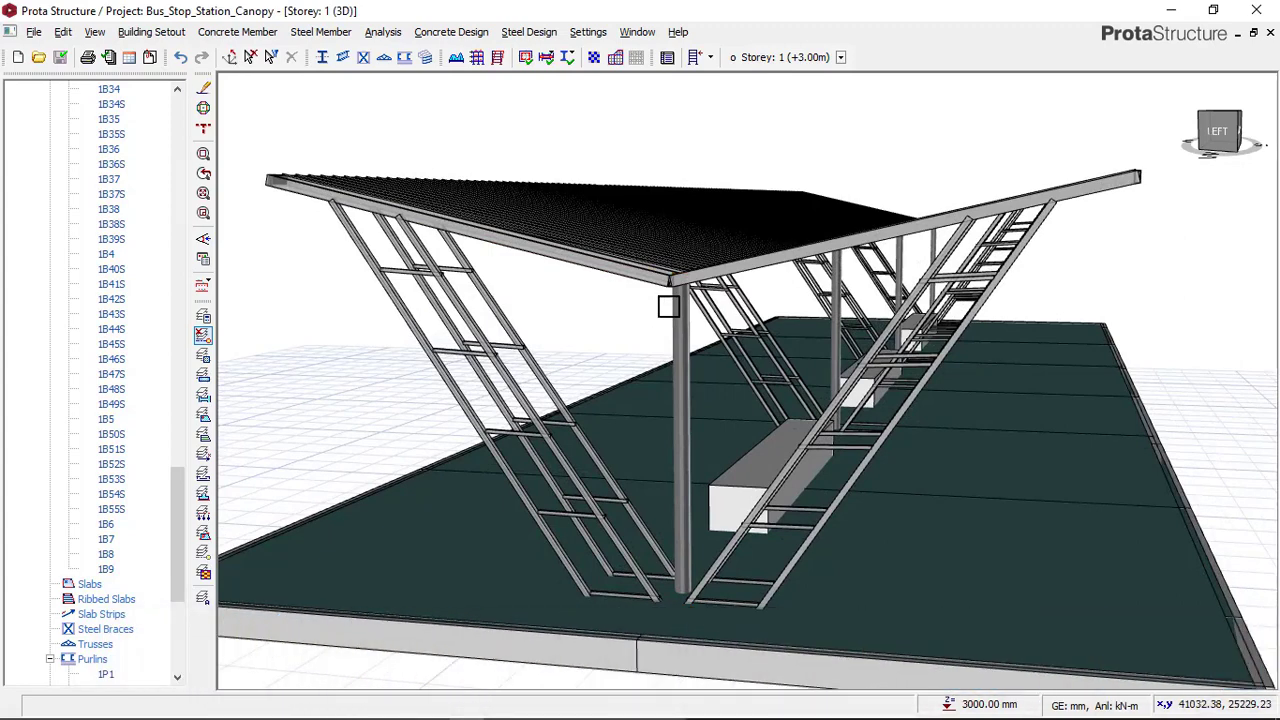
{"action": "middle_click_drag", "start_coordinate": [681, 301], "coordinate": [691, 298]}
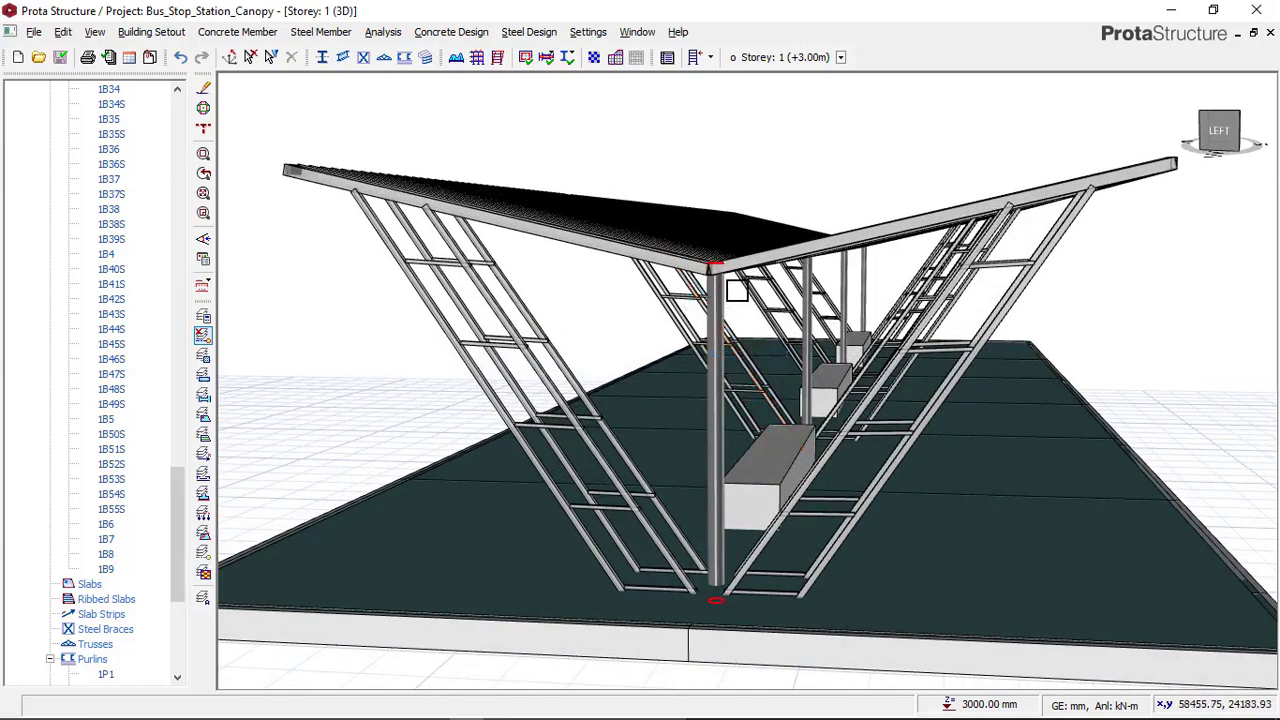
{"action": "mouse_move", "coordinate": [722, 288]}
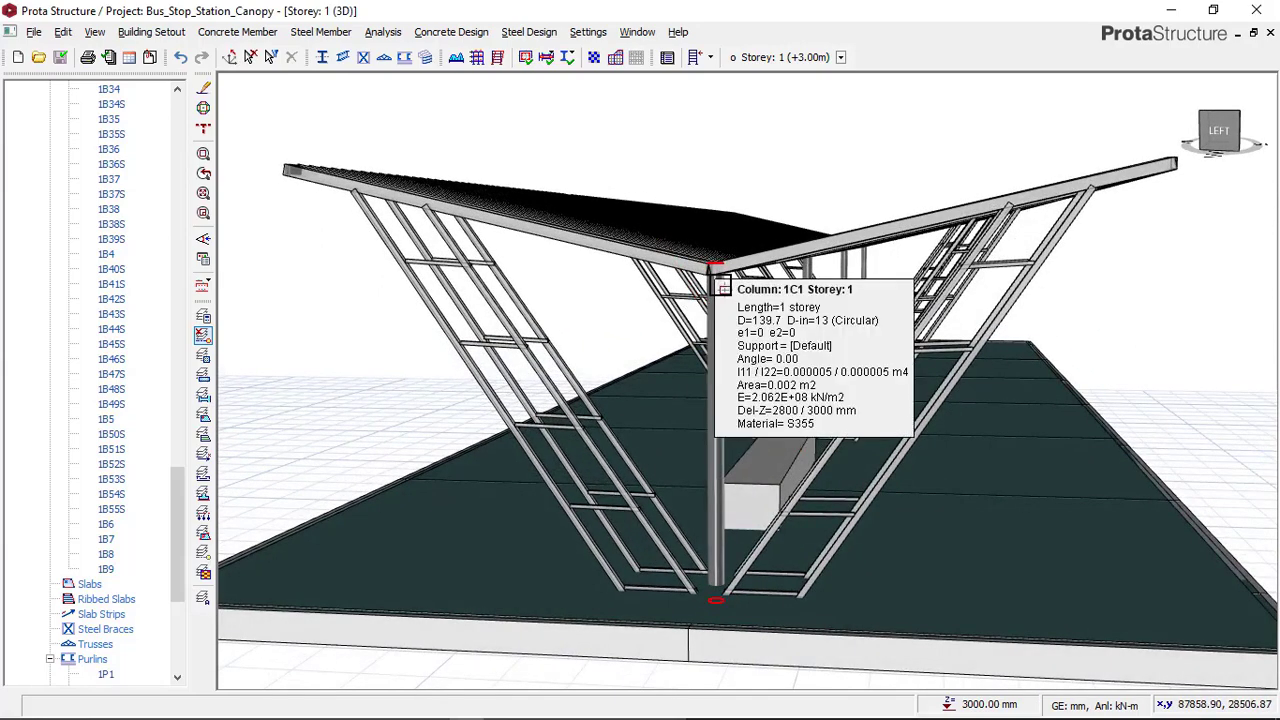
{"action": "mouse_move", "coordinate": [689, 286]}
{"action": "middle_mouse_down"}
{"action": "mouse_move", "coordinate": [749, 280]}
{"action": "mouse_move", "coordinate": [632, 291]}
{"action": "mouse_move", "coordinate": [613, 306]}
{"action": "mouse_move", "coordinate": [663, 271]}
{"action": "mouse_move", "coordinate": [648, 258]}
{"action": "middle_mouse_up"}
{"action": "mouse_move", "coordinate": [613, 306]}
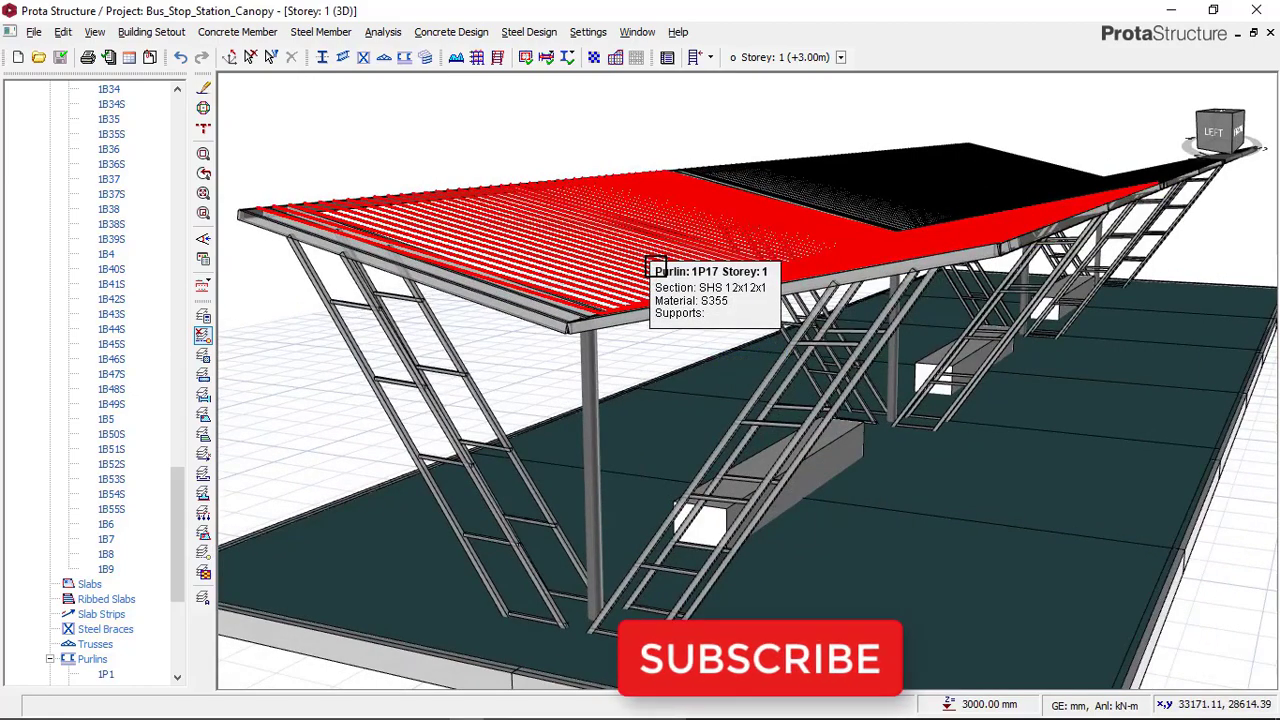
Examine the joint of the roof beams at the top of the left end column and the V-shaped roof profile.
{"action": "mouse_move", "coordinate": [645, 257]}
{"action": "middle_mouse_down"}
{"action": "mouse_move", "coordinate": [620, 280]}
{"action": "mouse_move", "coordinate": [586, 277]}
{"action": "mouse_move", "coordinate": [656, 282]}
{"action": "mouse_move", "coordinate": [625, 282]}
{"action": "mouse_move", "coordinate": [641, 270]}
{"action": "middle_mouse_up"}
{"action": "scroll", "coordinate": [652, 297], "scroll_direction": "up", "scroll_amount": 3}
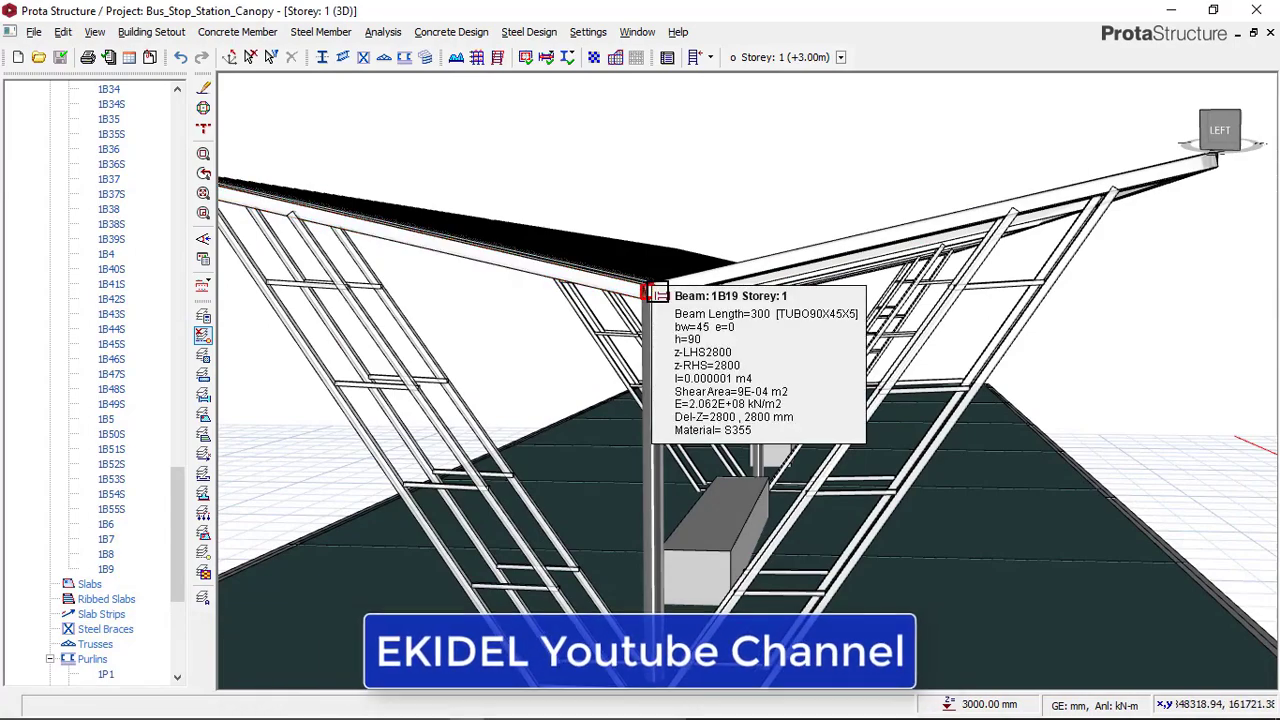
{"action": "scroll", "coordinate": [663, 296], "scroll_direction": "down", "scroll_amount": 3}
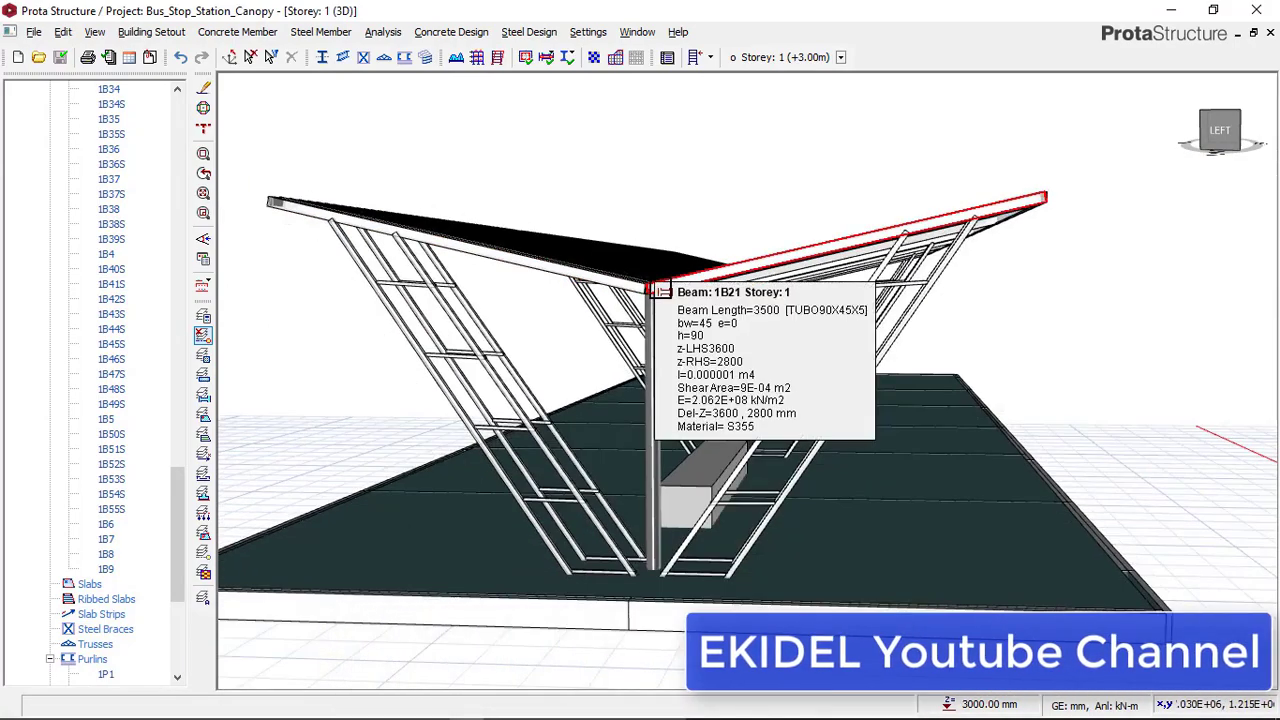